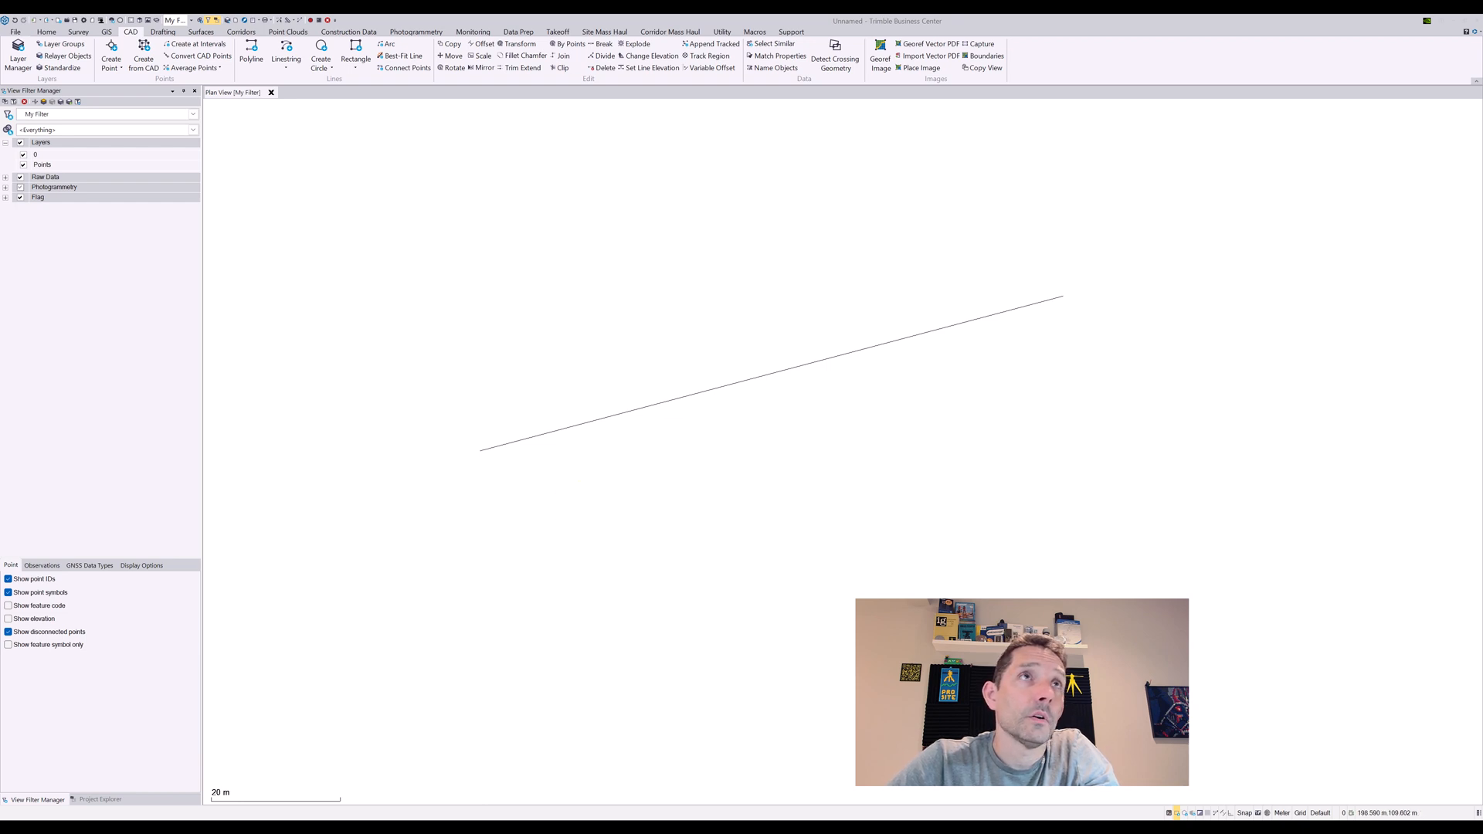
- Open the existing linestring for editing, inspect the elevations of its start and end points, and close the editor
click(786, 370)
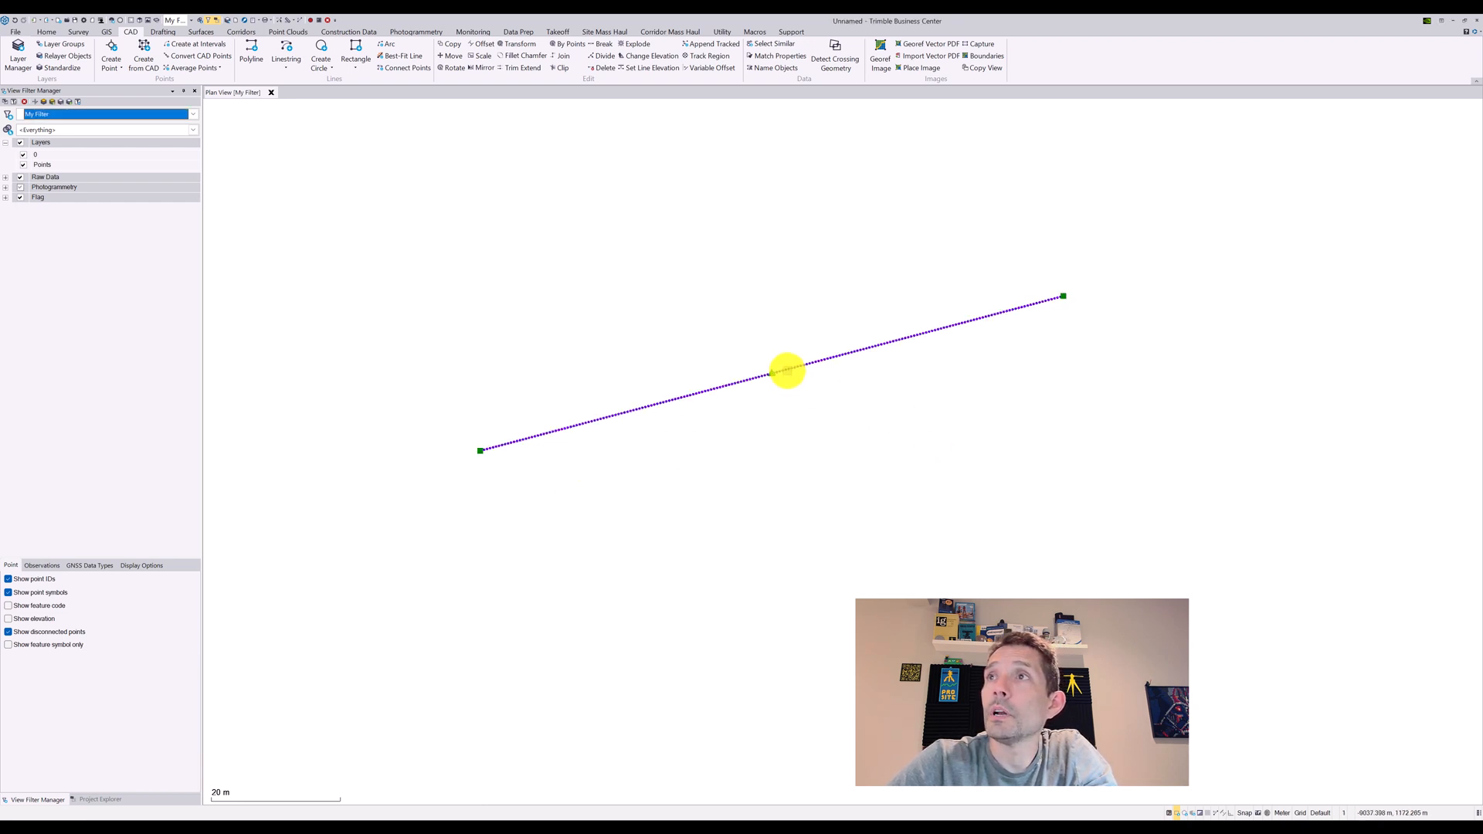
right_click(786, 370)
click(831, 424)
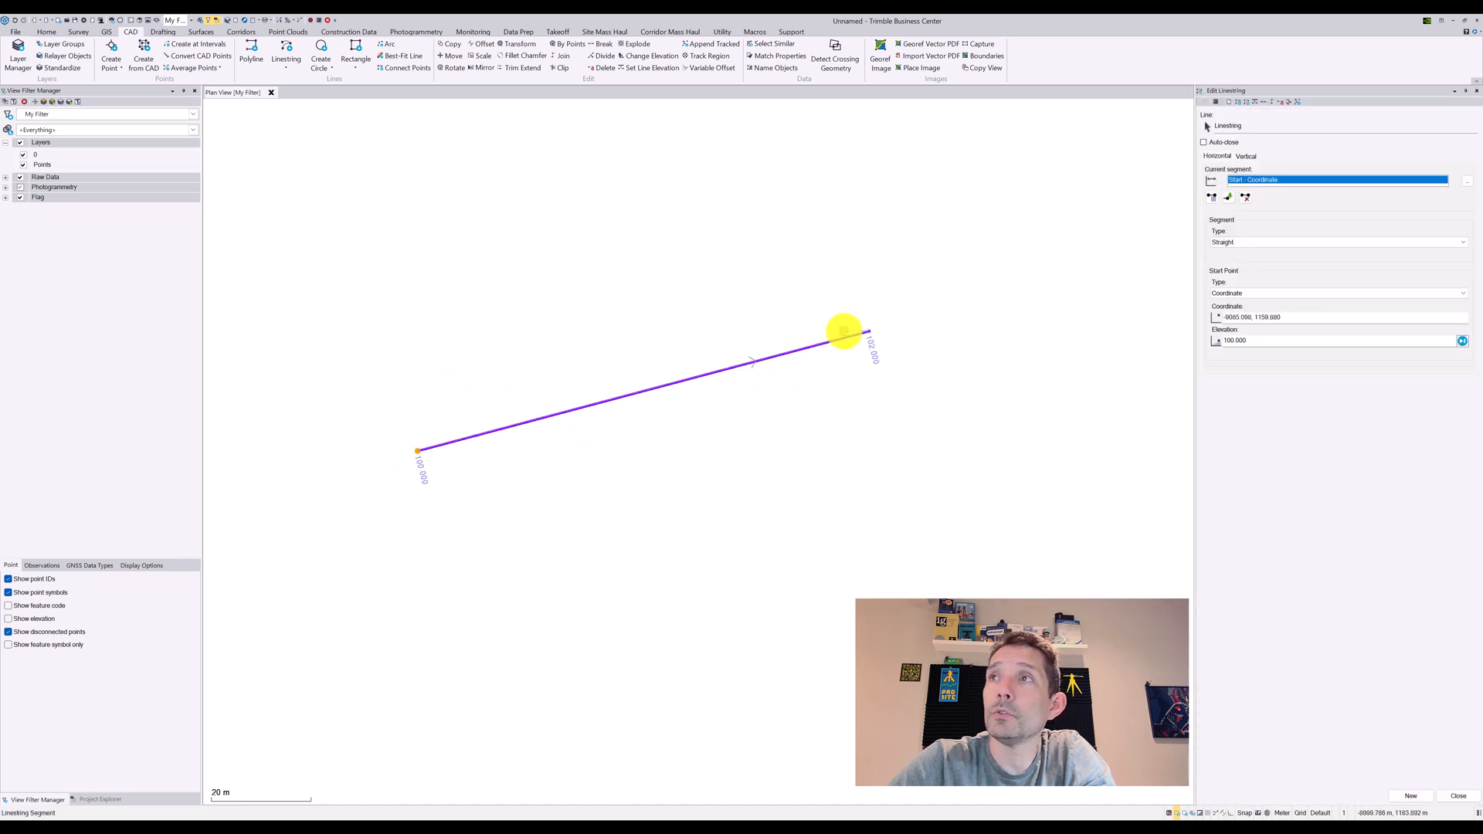
click(871, 330)
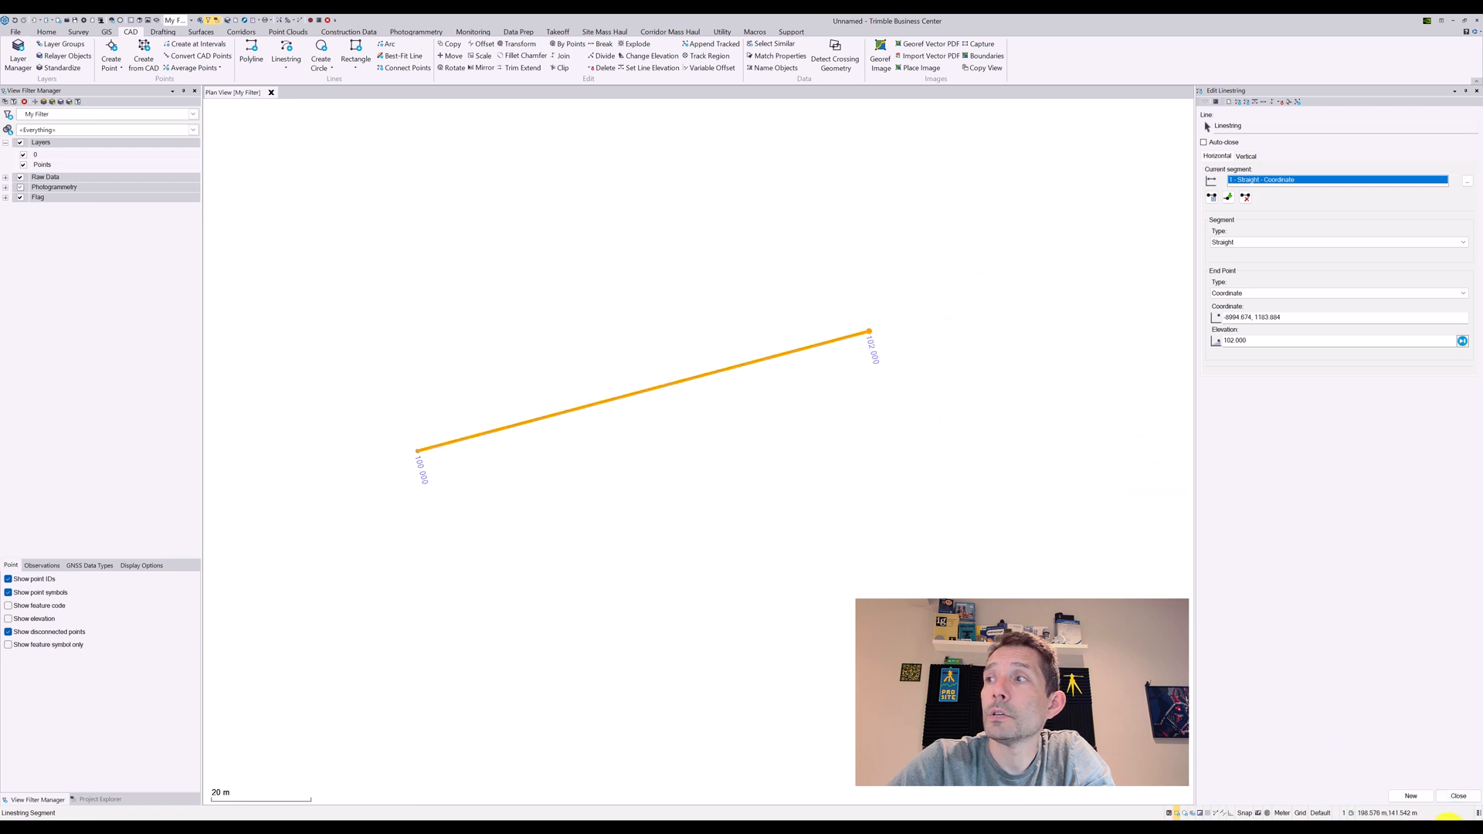
click(1457, 796)
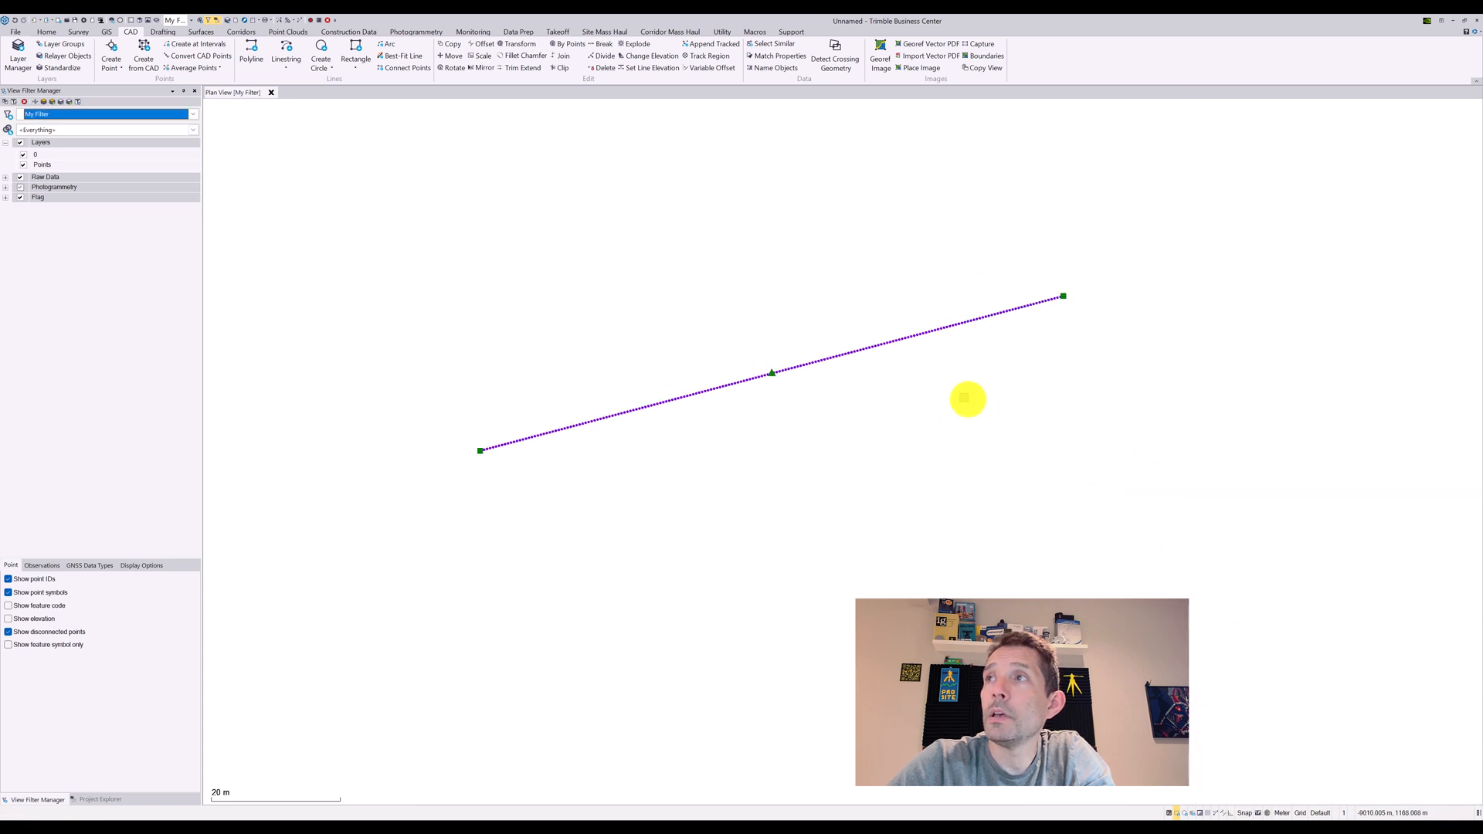
- Examine the linestring's elevation and length properties, and close them
right_click(964, 398)
click(1003, 578)
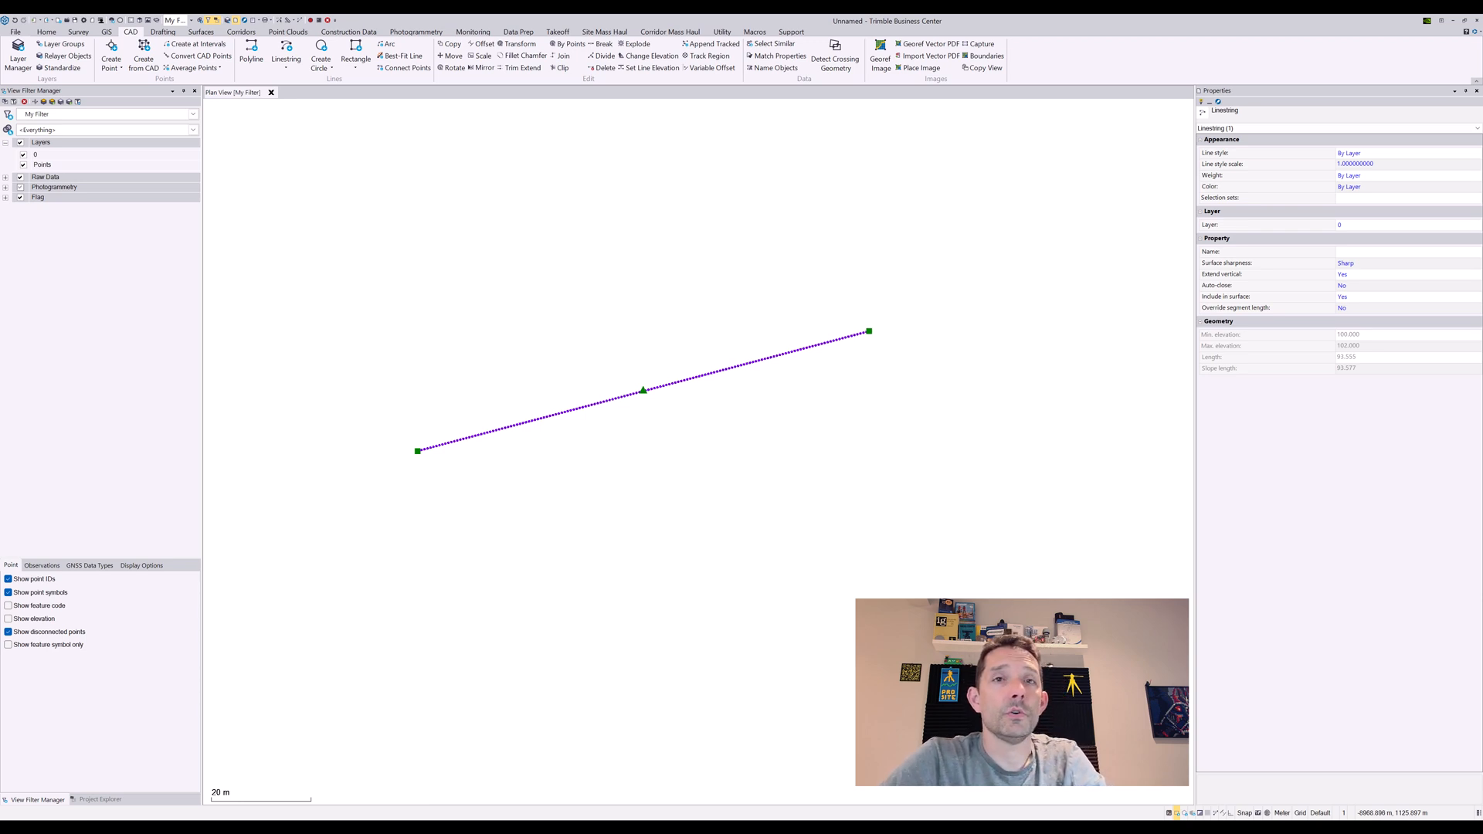
click(1475, 91)
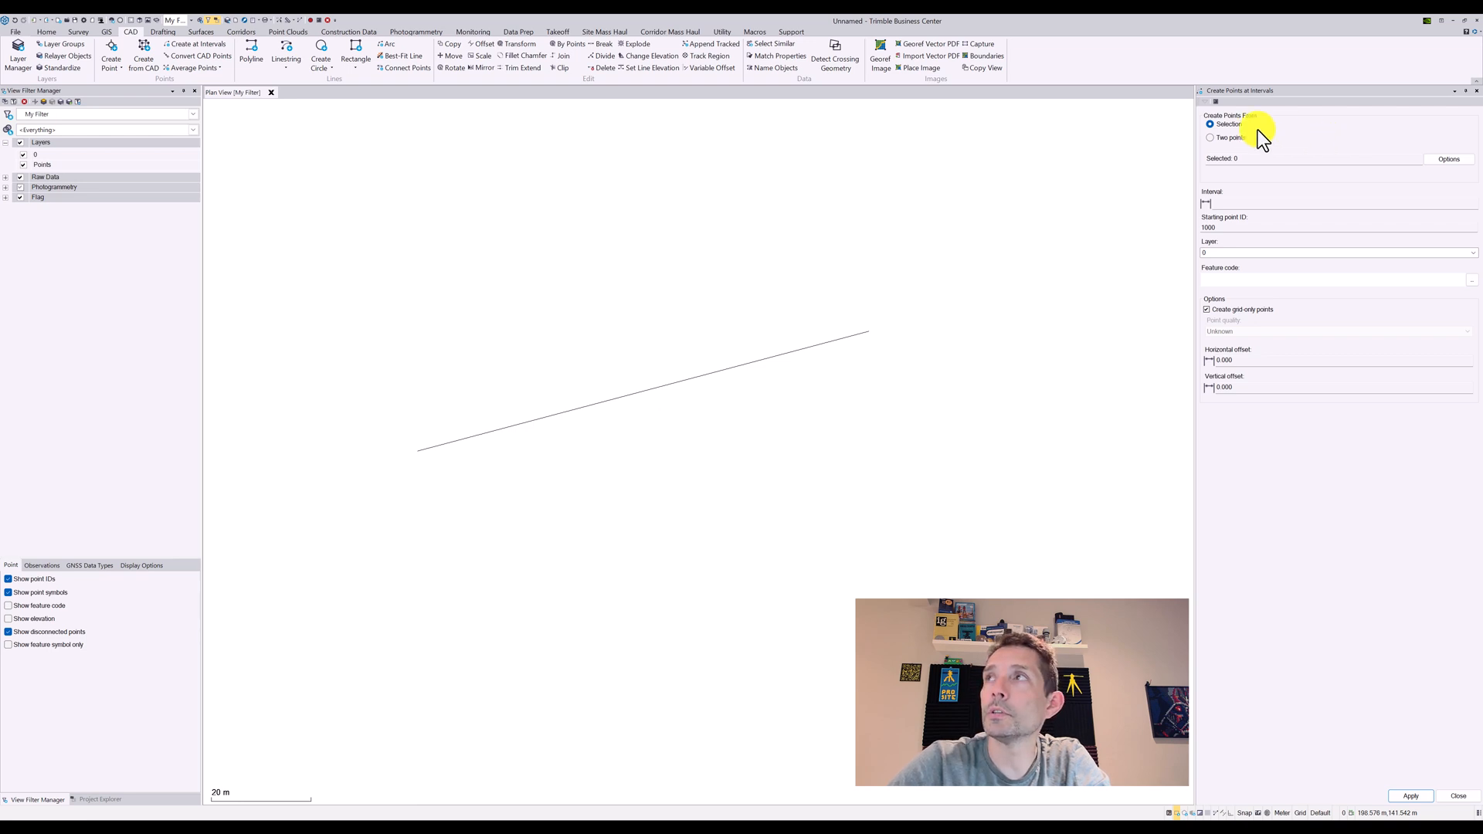
- Create grid-only points along the linestring at 15 m intervals, starting at point ID 1000 on layer 0, with a feature code for the line elevation
click(1230, 161)
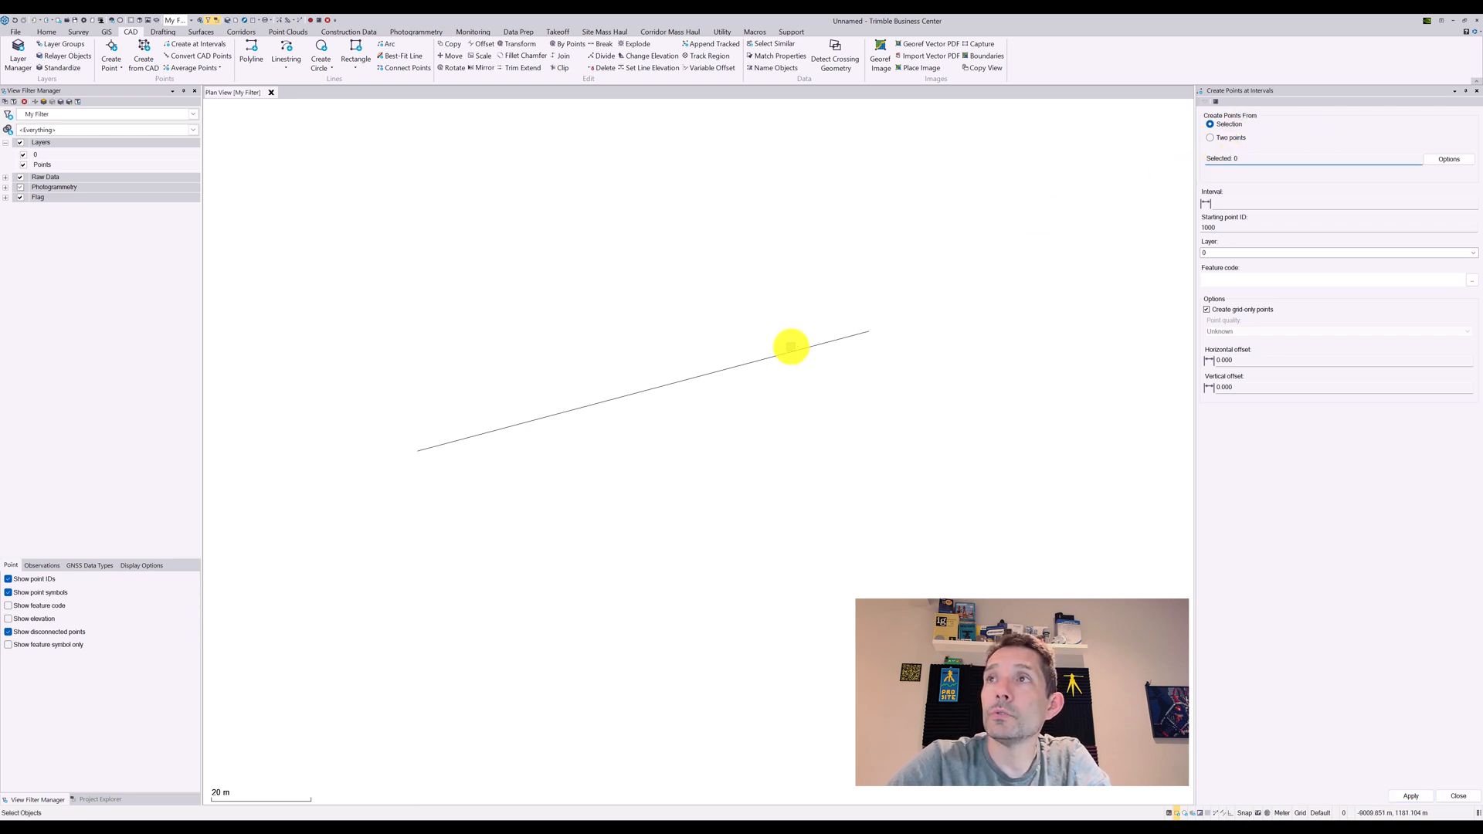
click(800, 359)
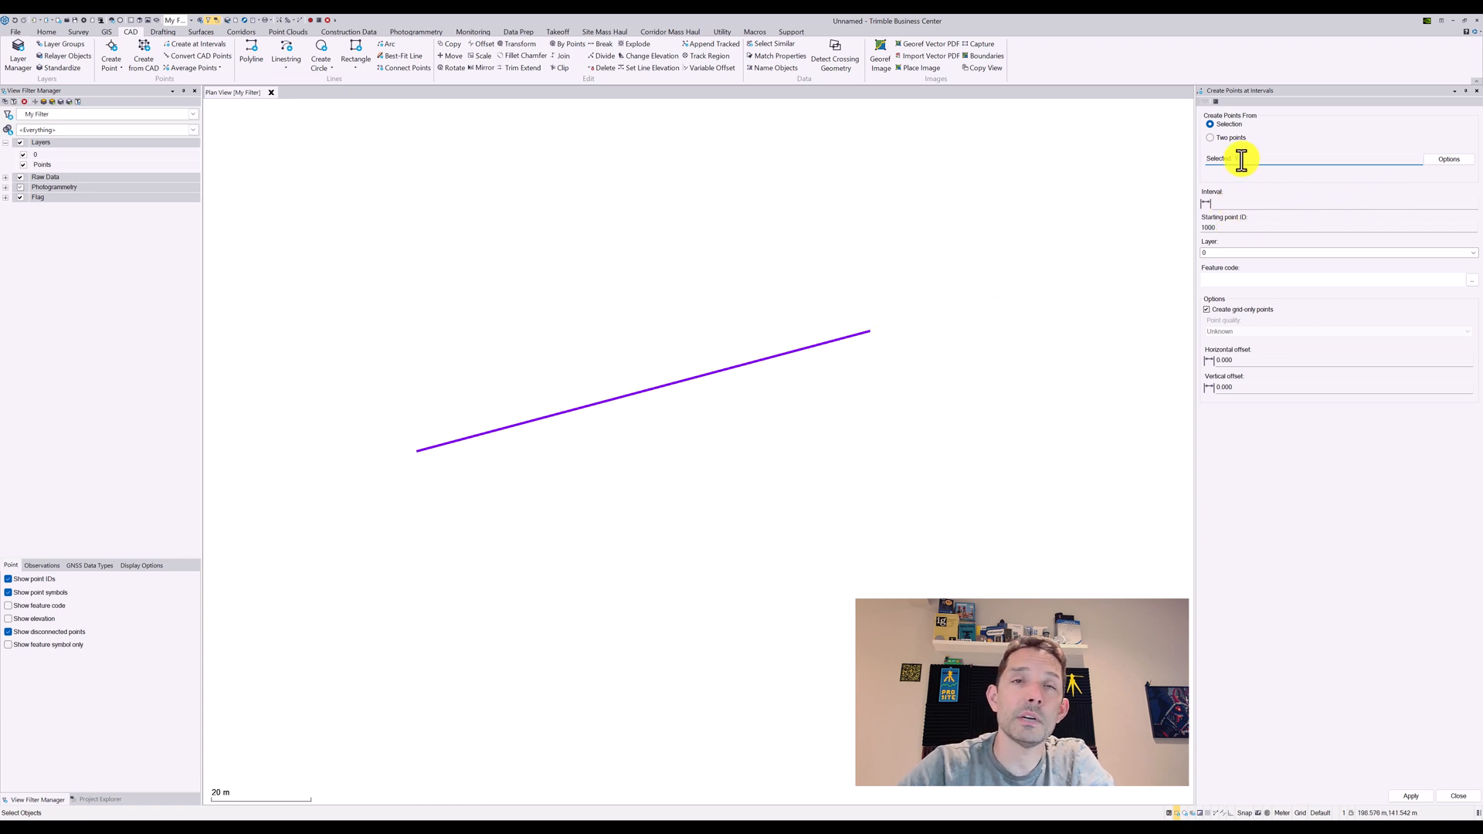
click(1227, 204)
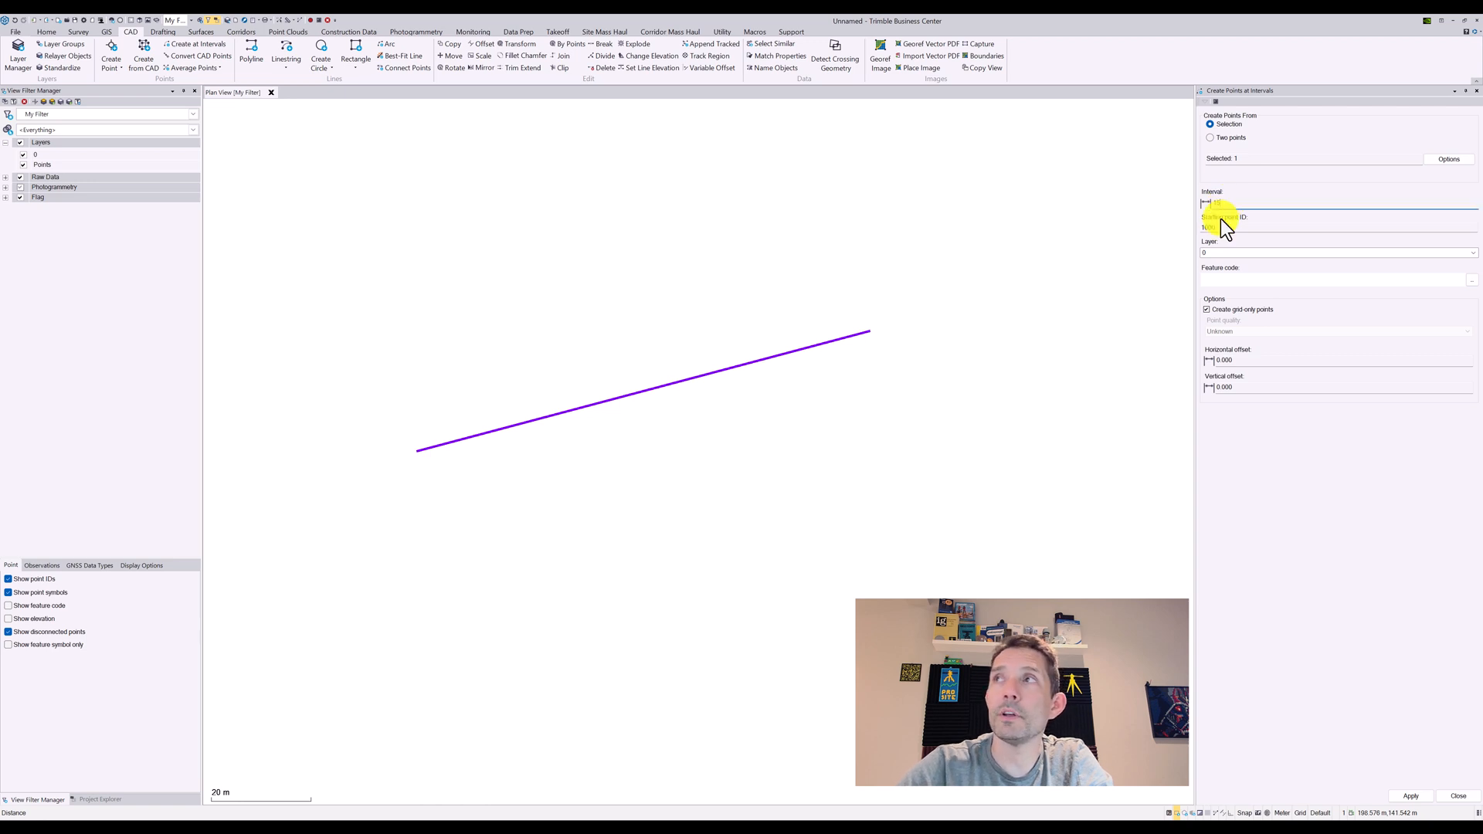
click(1215, 225)
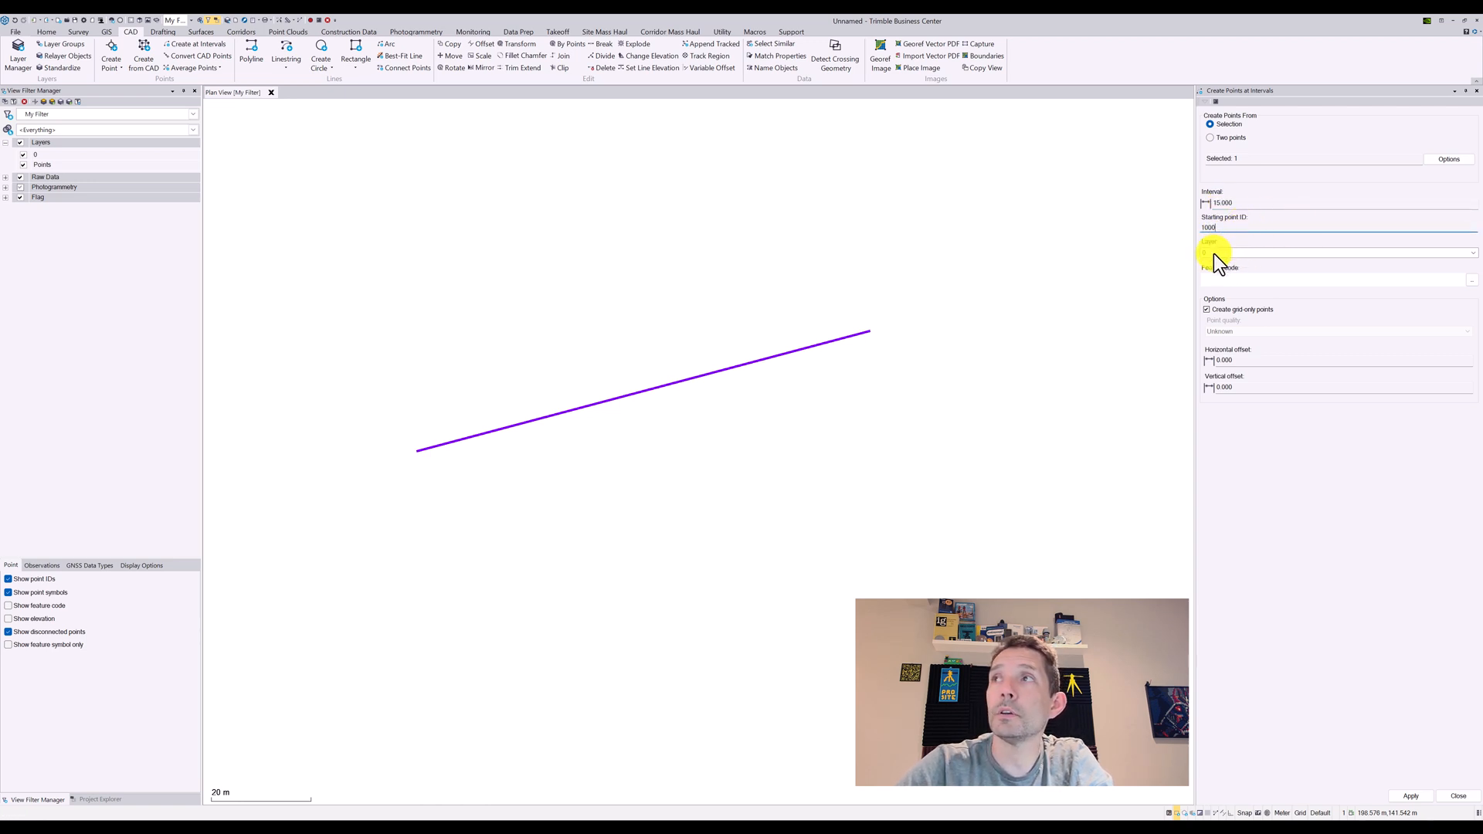
click(1229, 282)
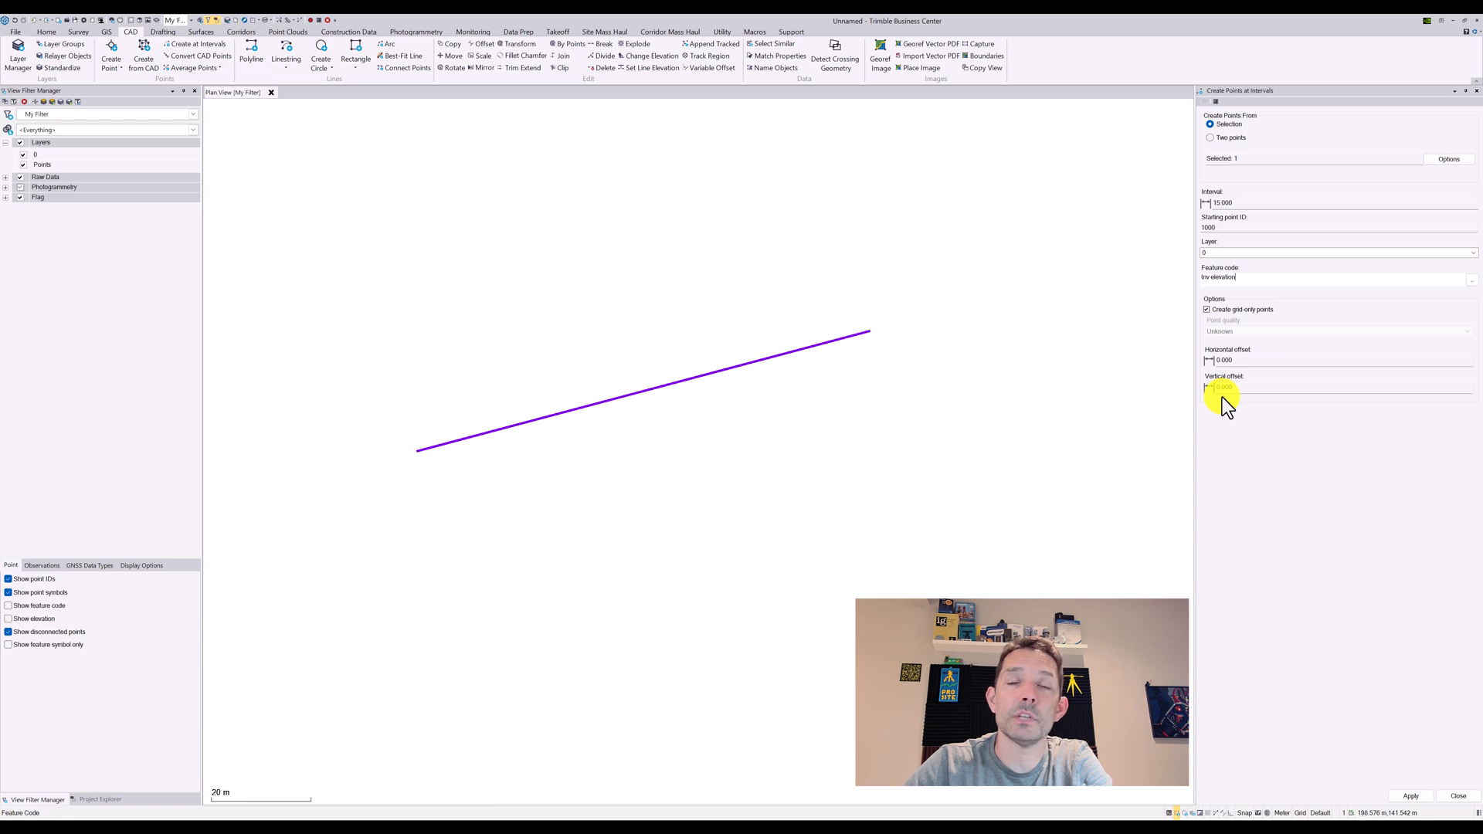
click(1406, 798)
click(800, 488)
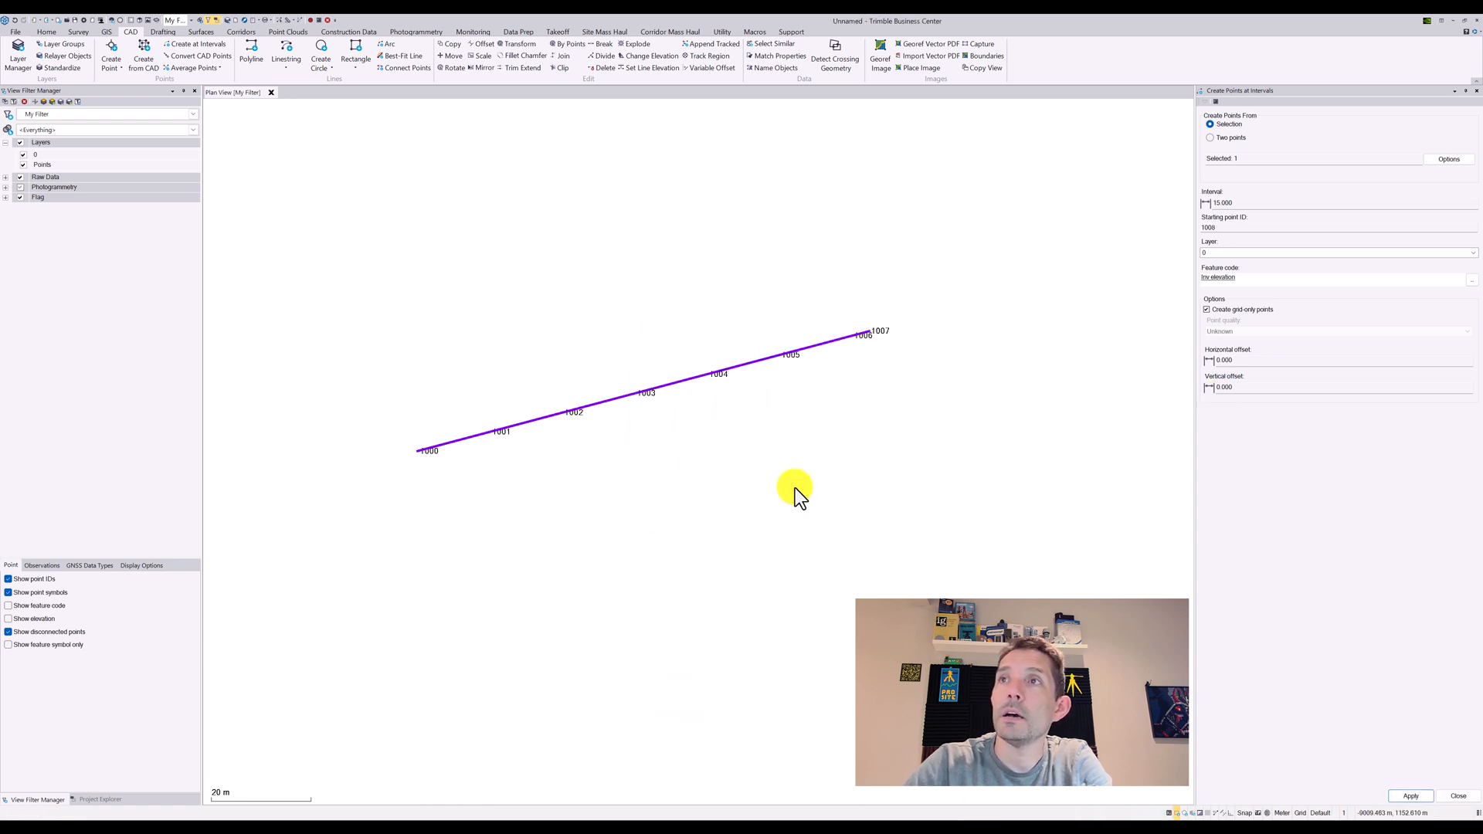
- Clear the line selection and turn on elevation labels for the points in the plan view
drag(795, 491, 878, 326)
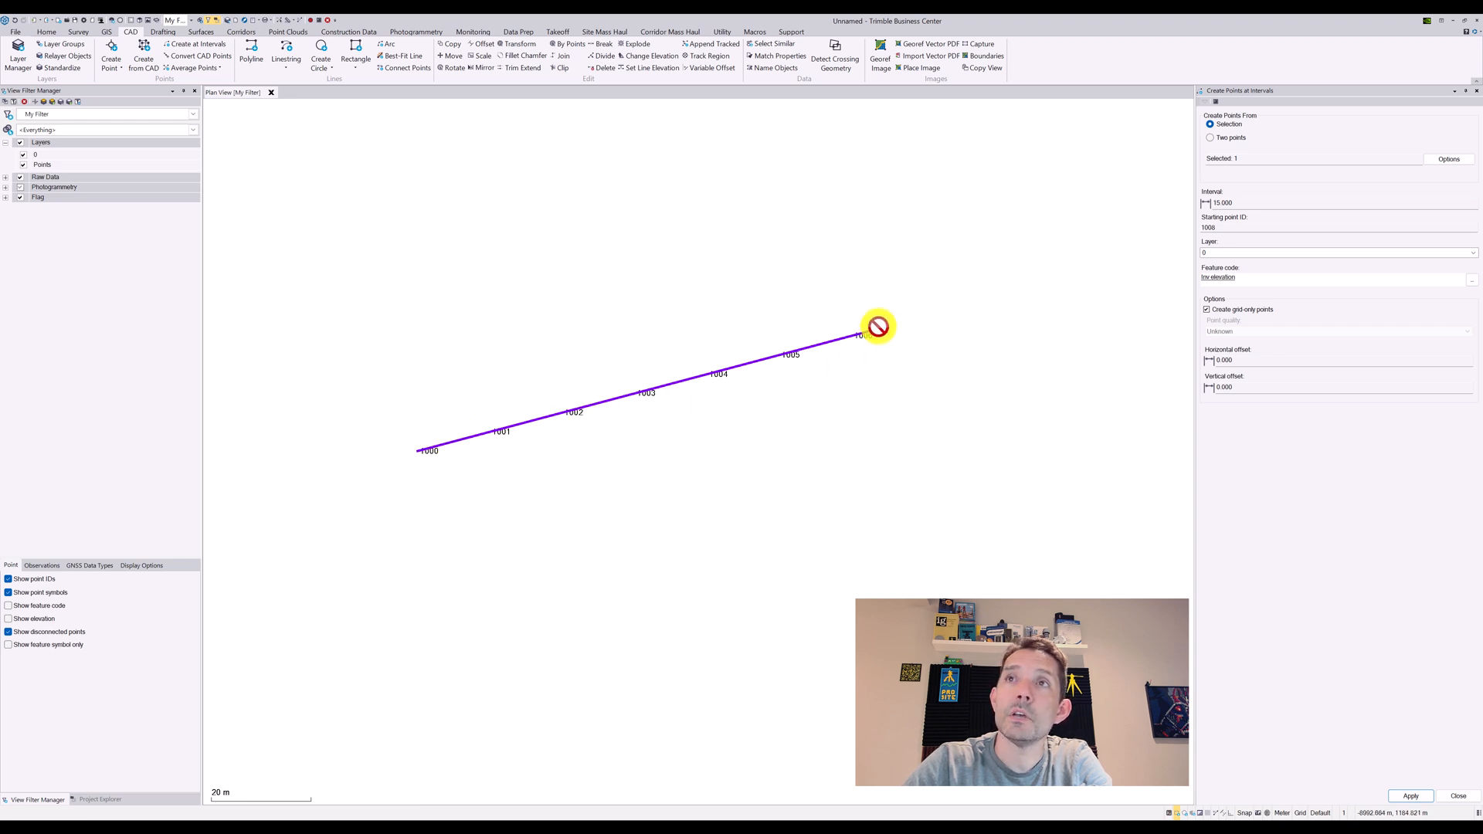
key(Escape)
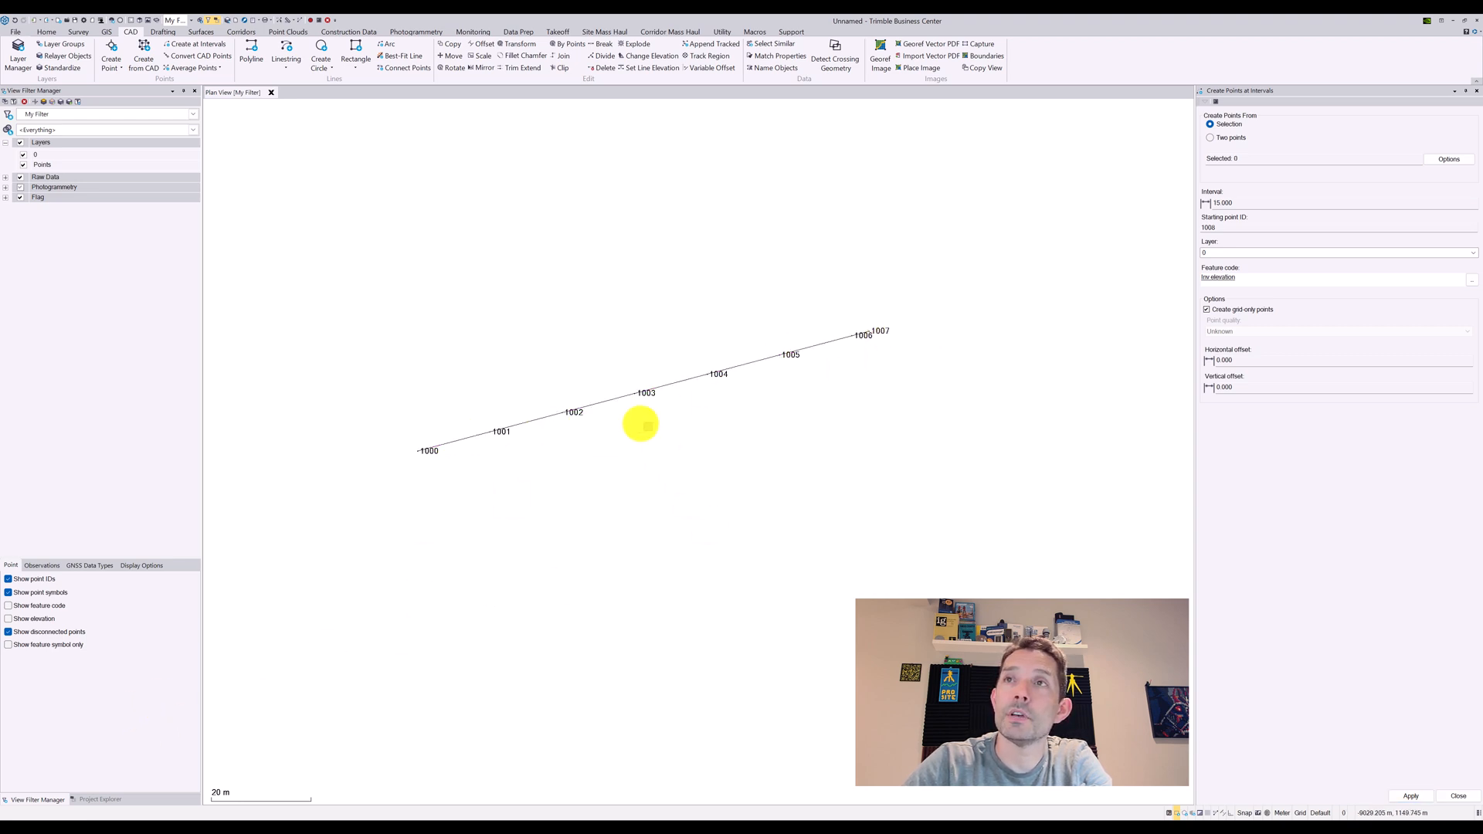
scroll(457, 416, up, 1)
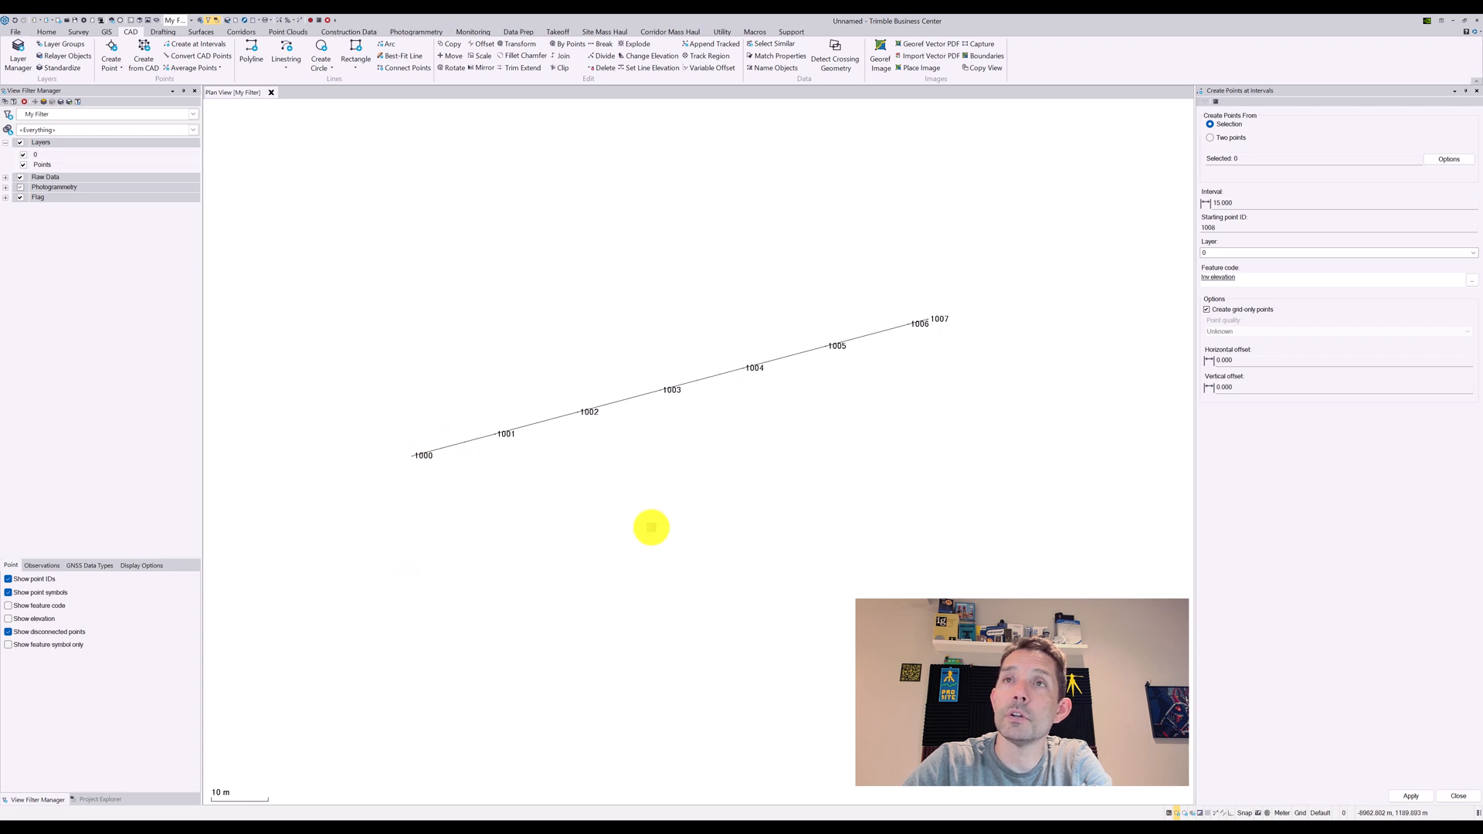
click(15, 619)
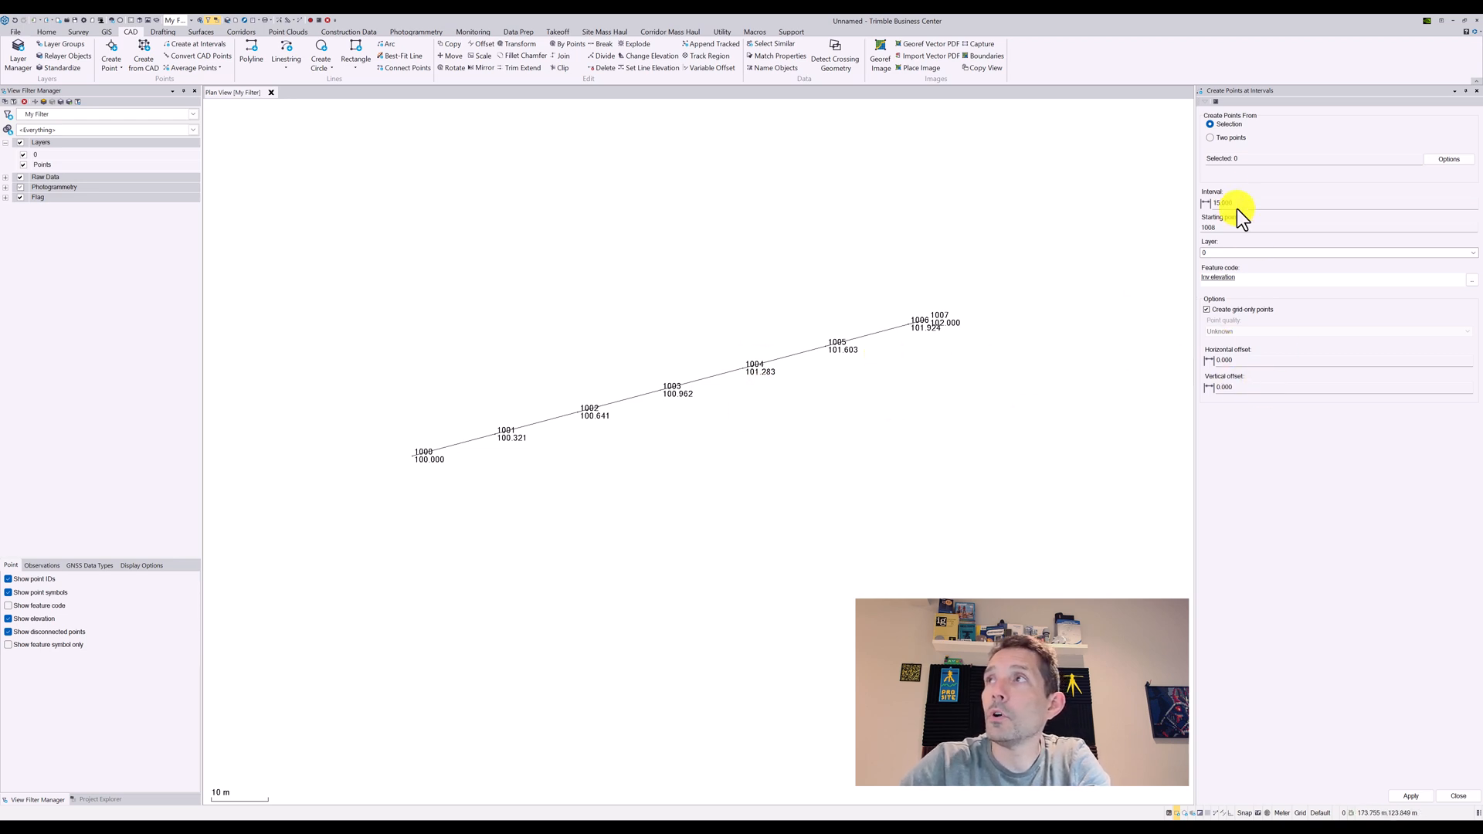
- Create points along the linestring at 15 m intervals with a 5 m horizontal offset, checking the line's direction in its editor before applying
click(1259, 158)
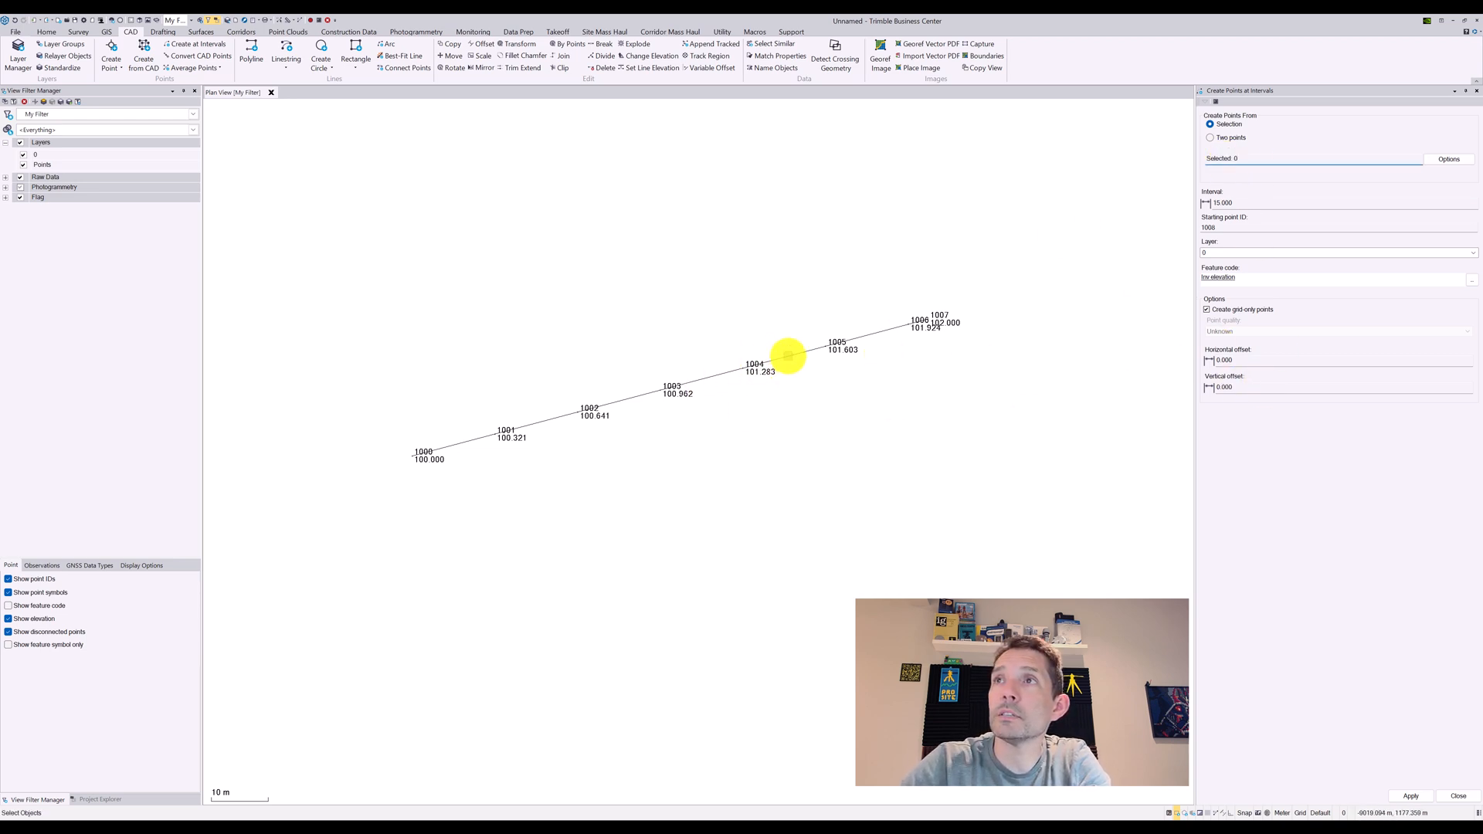
click(788, 356)
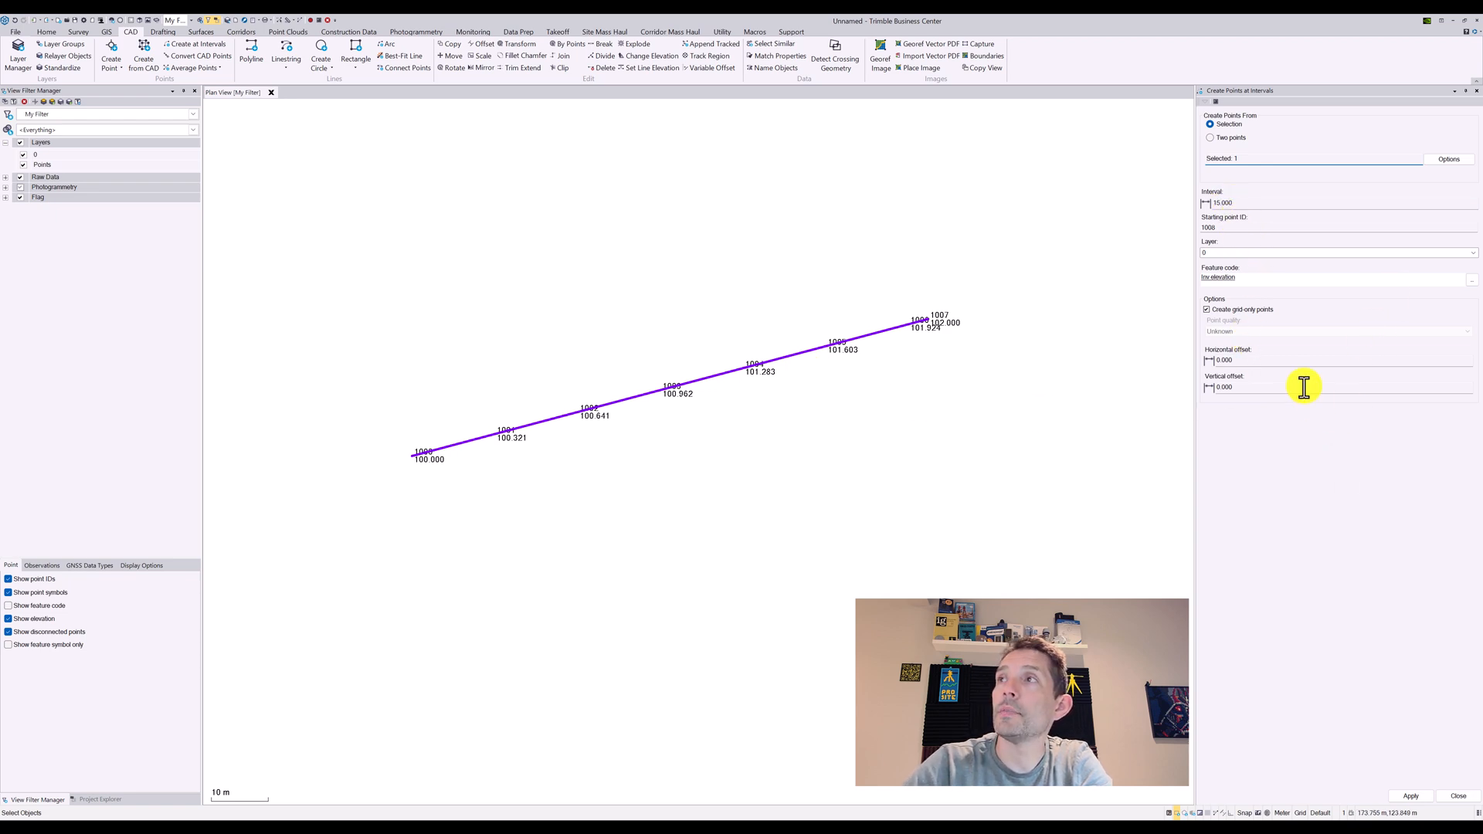
click(1269, 363)
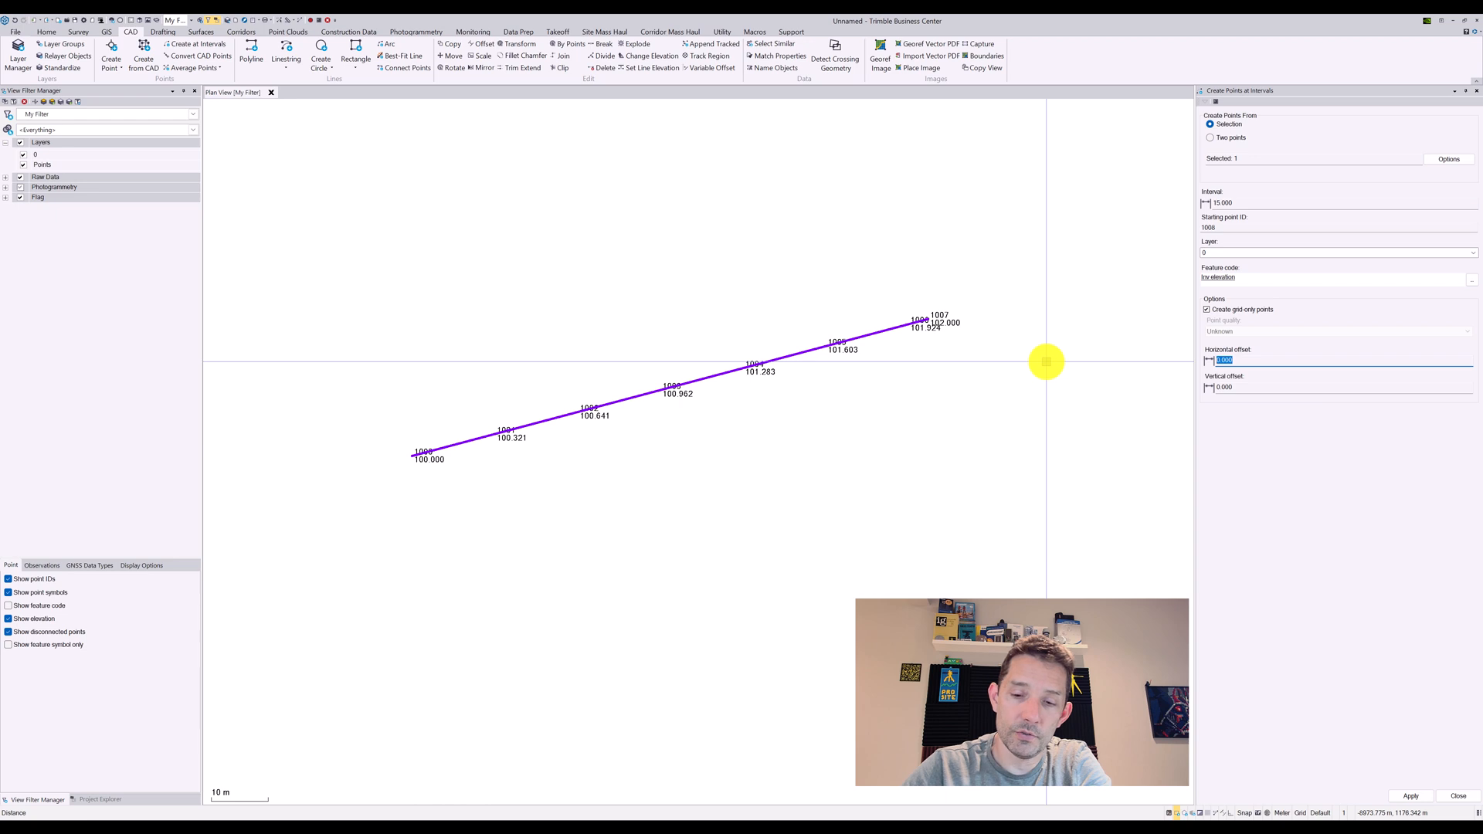
text(5)
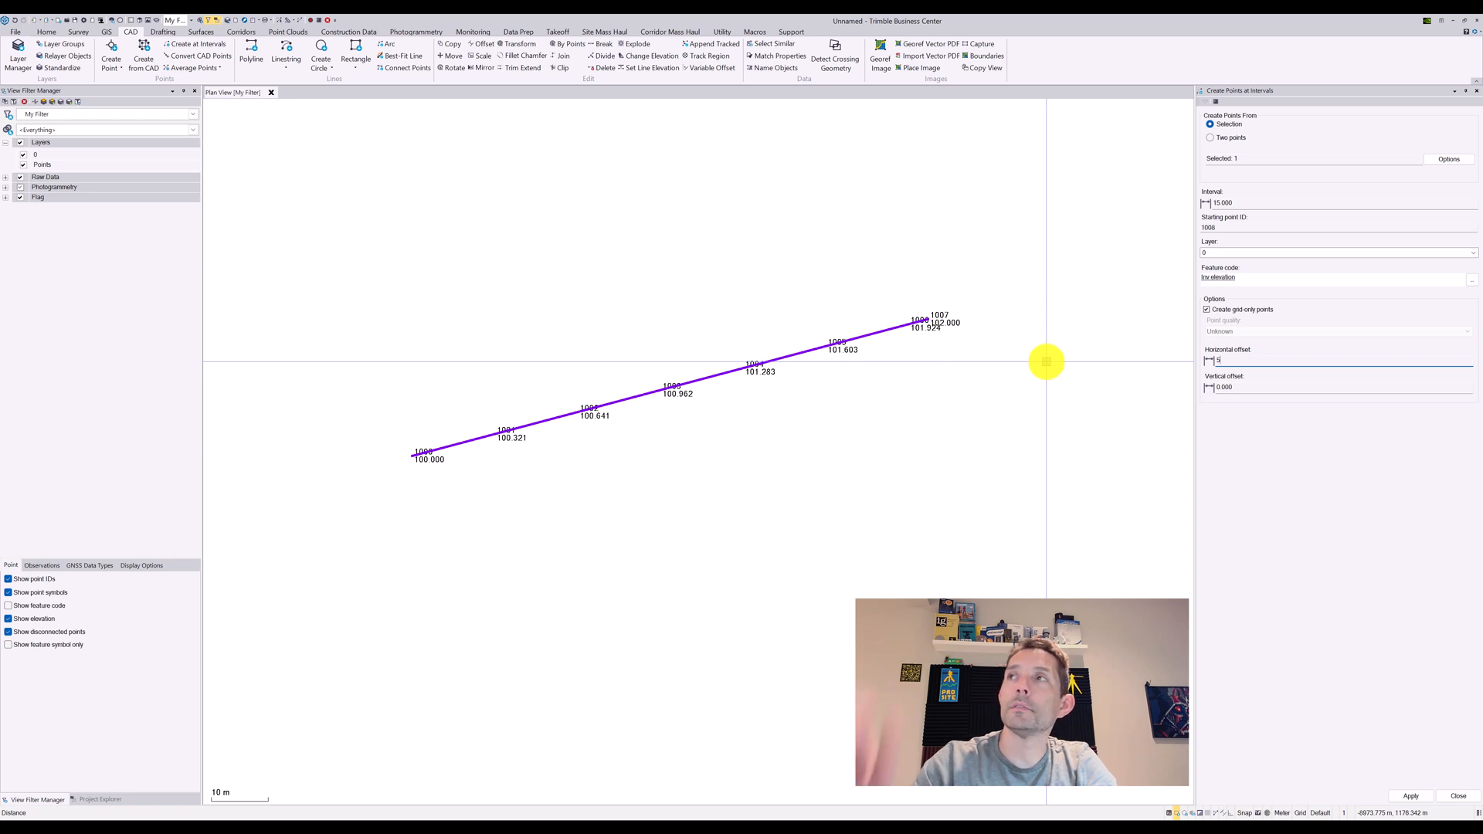
right_click(720, 528)
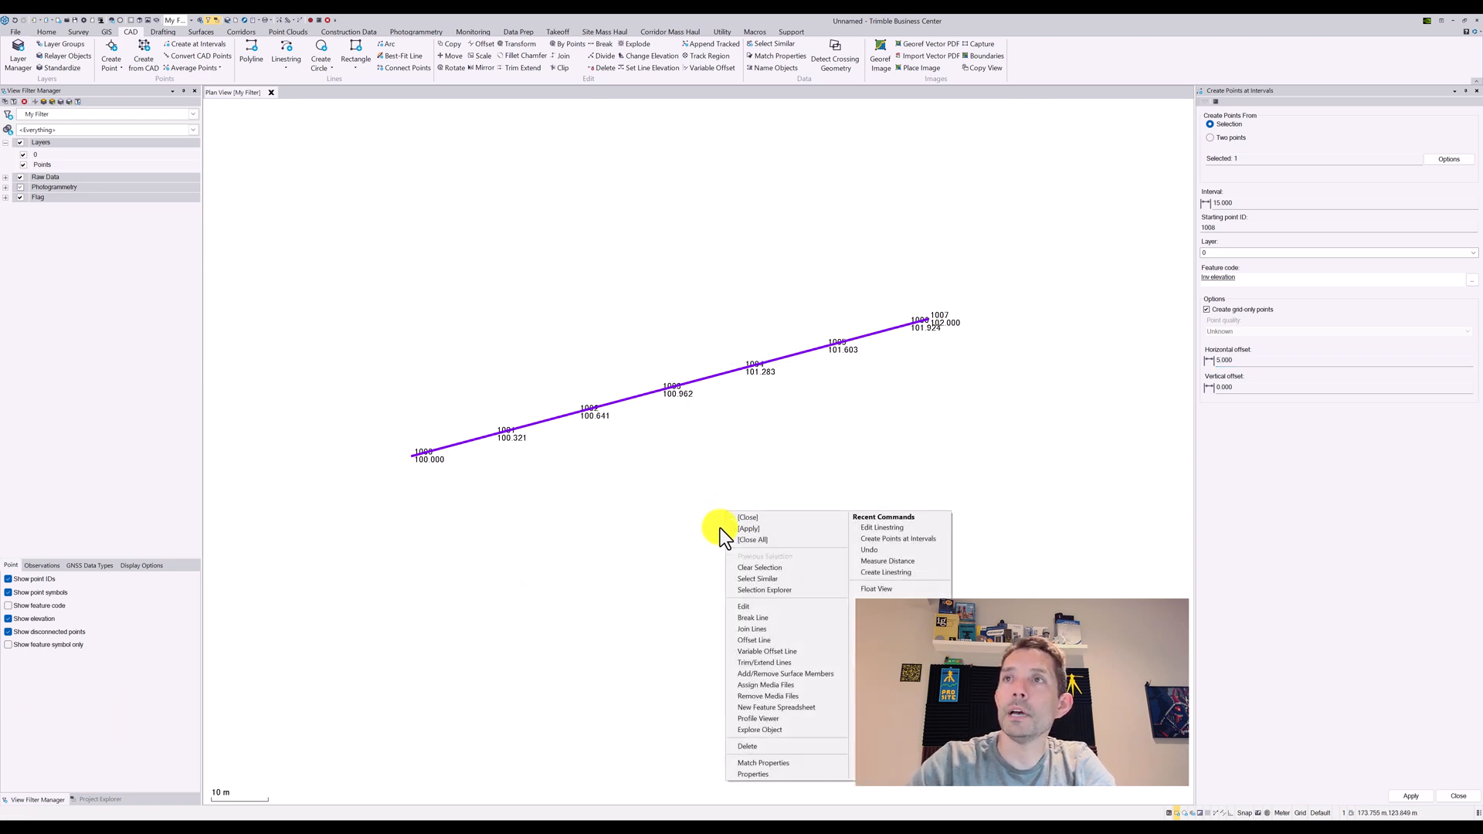
click(771, 606)
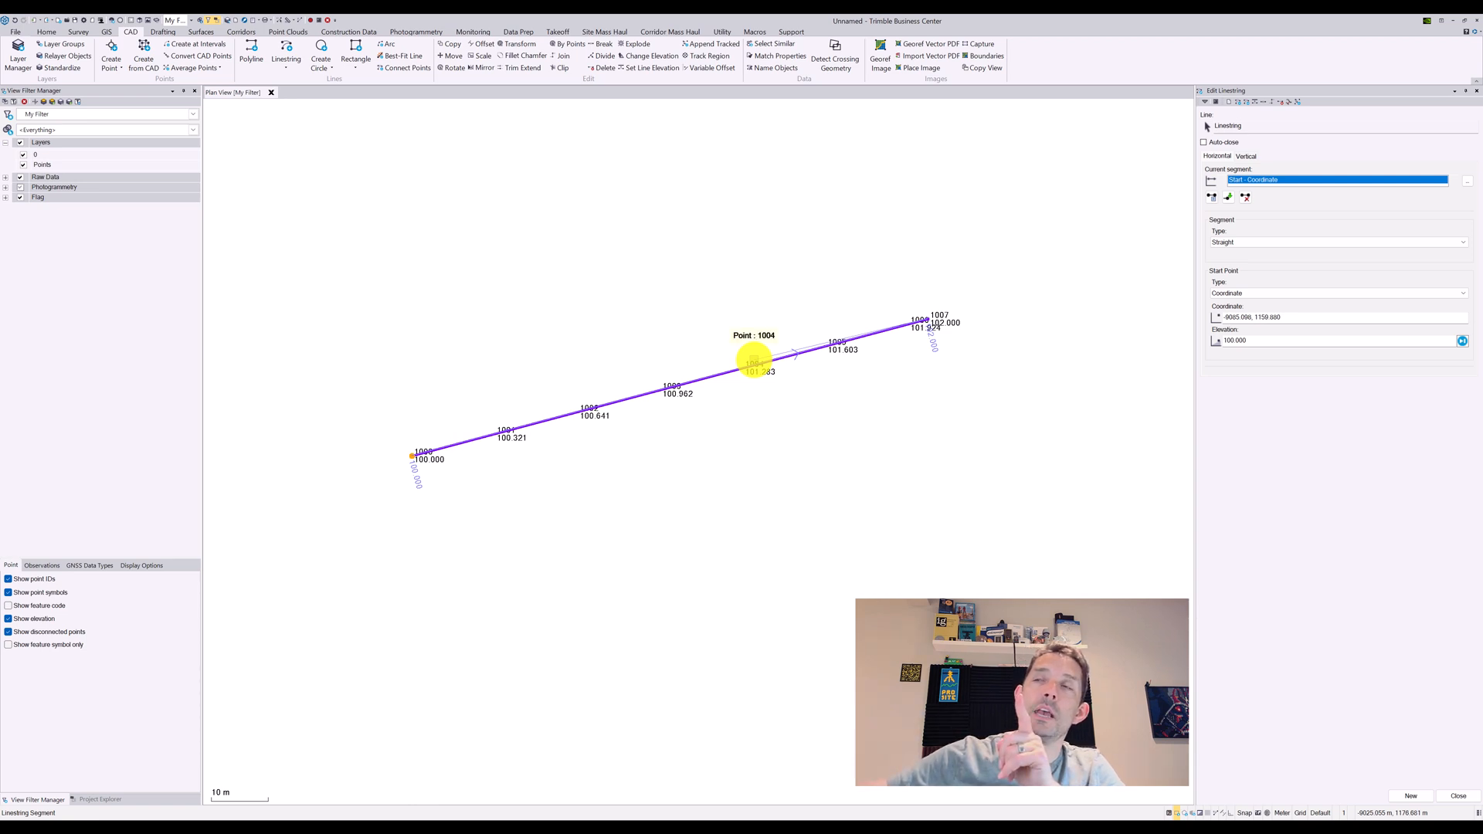
click(1459, 796)
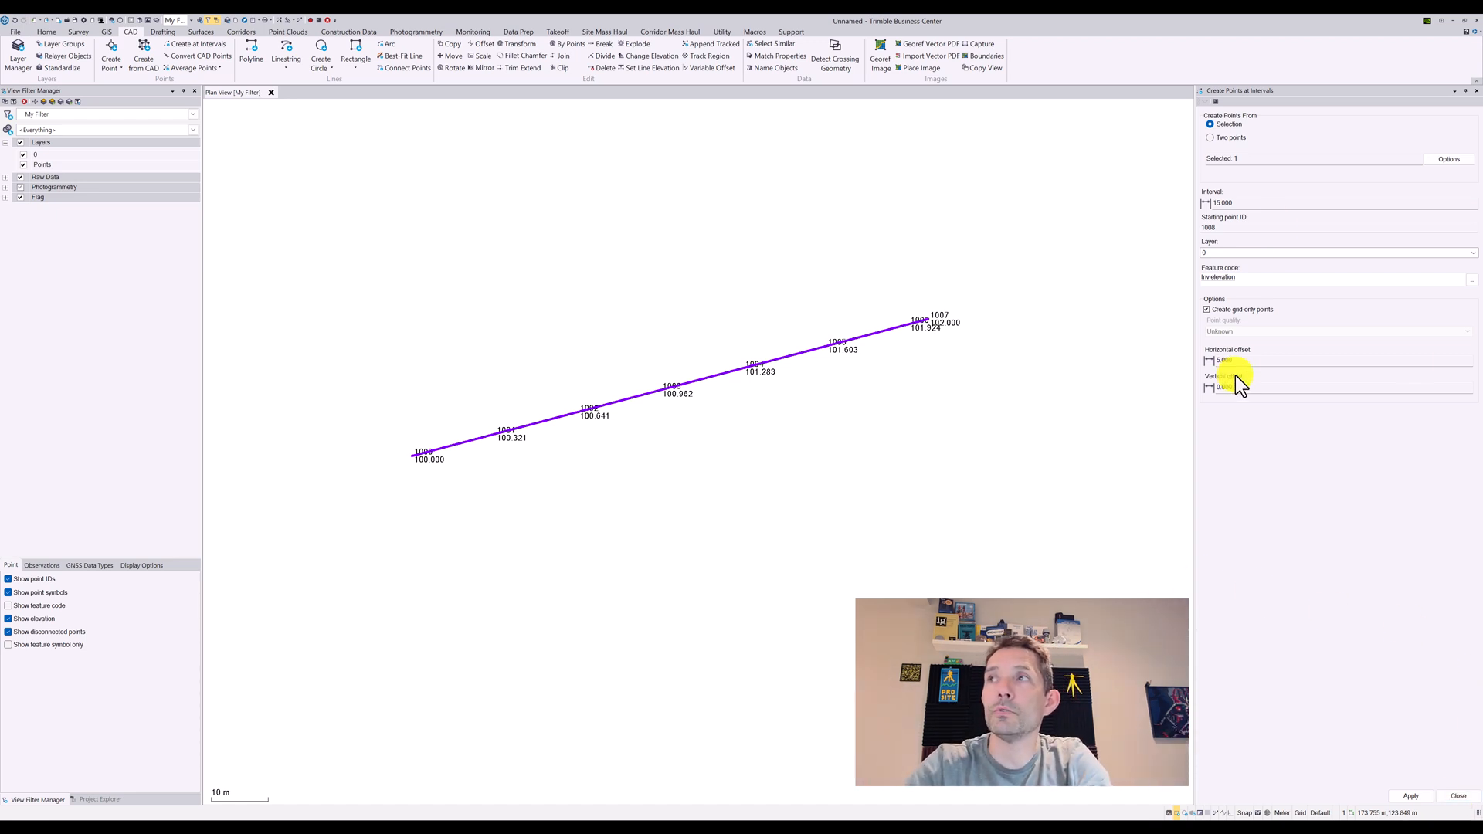
click(1411, 797)
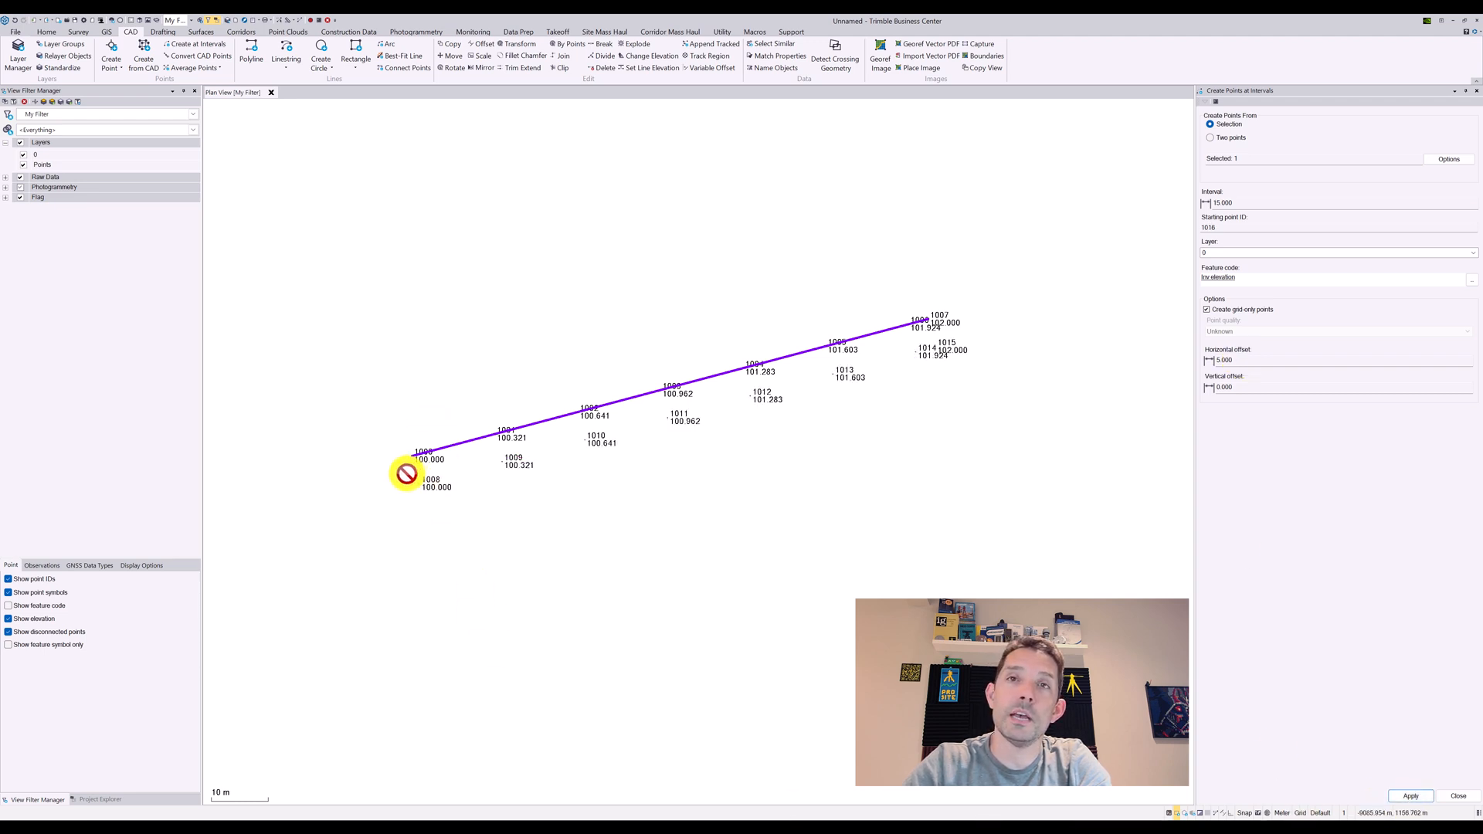
- Measure the distance from offset point 1008 to the start of the linestring
scroll(479, 517, up, 3)
middle_drag(410, 467, 616, 408)
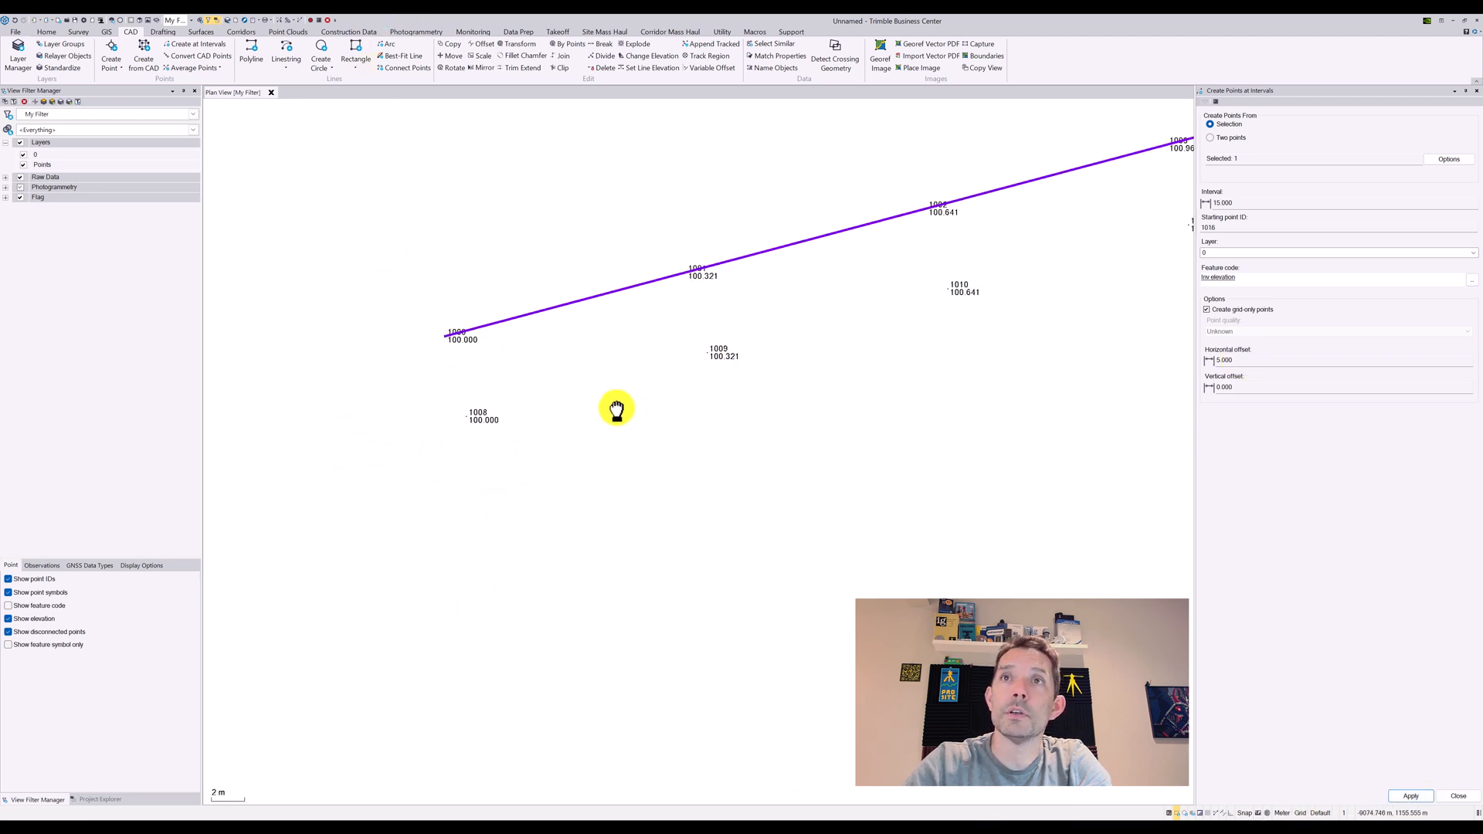
click(287, 19)
click(466, 416)
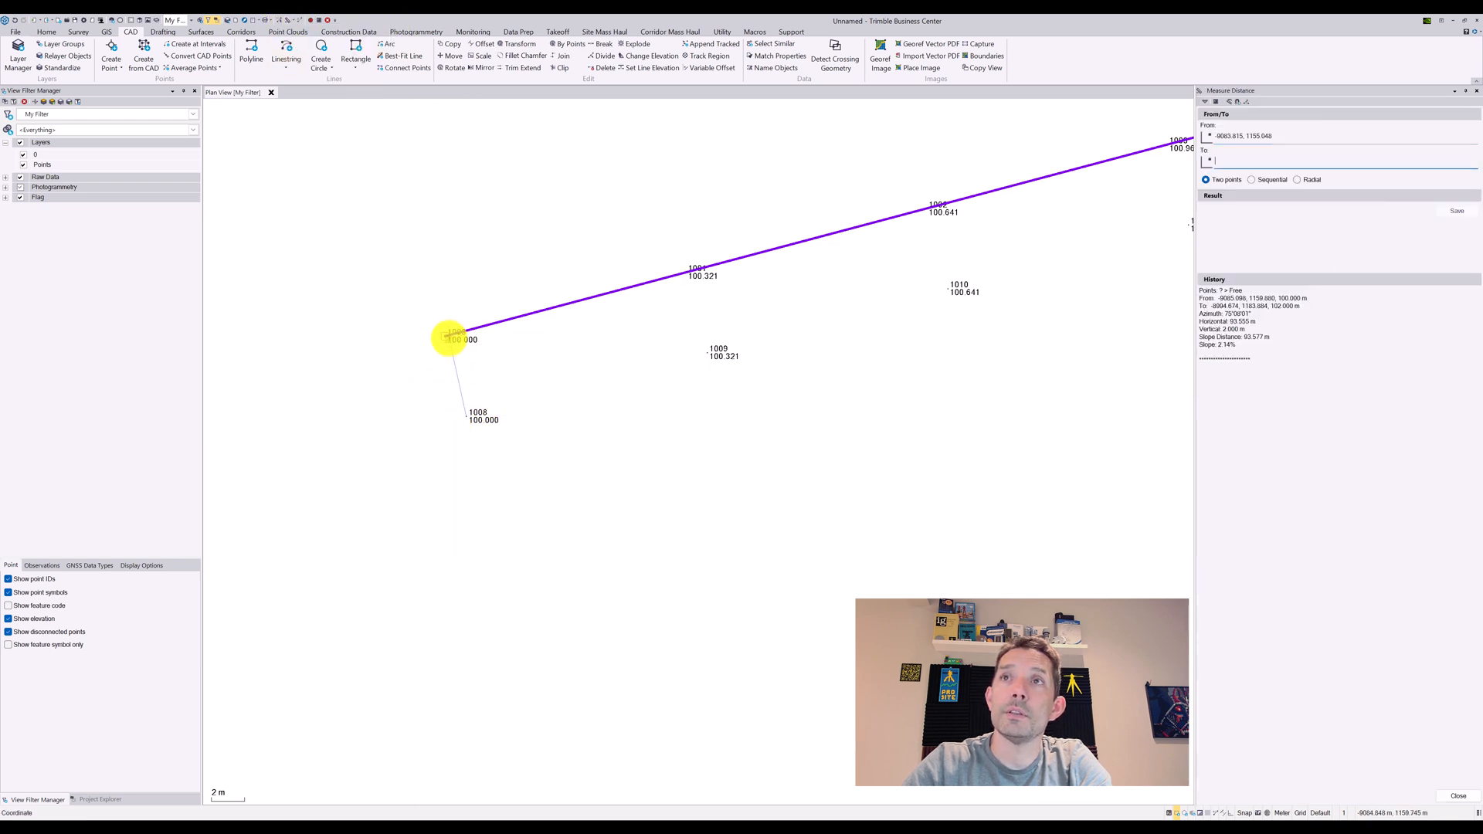
click(445, 336)
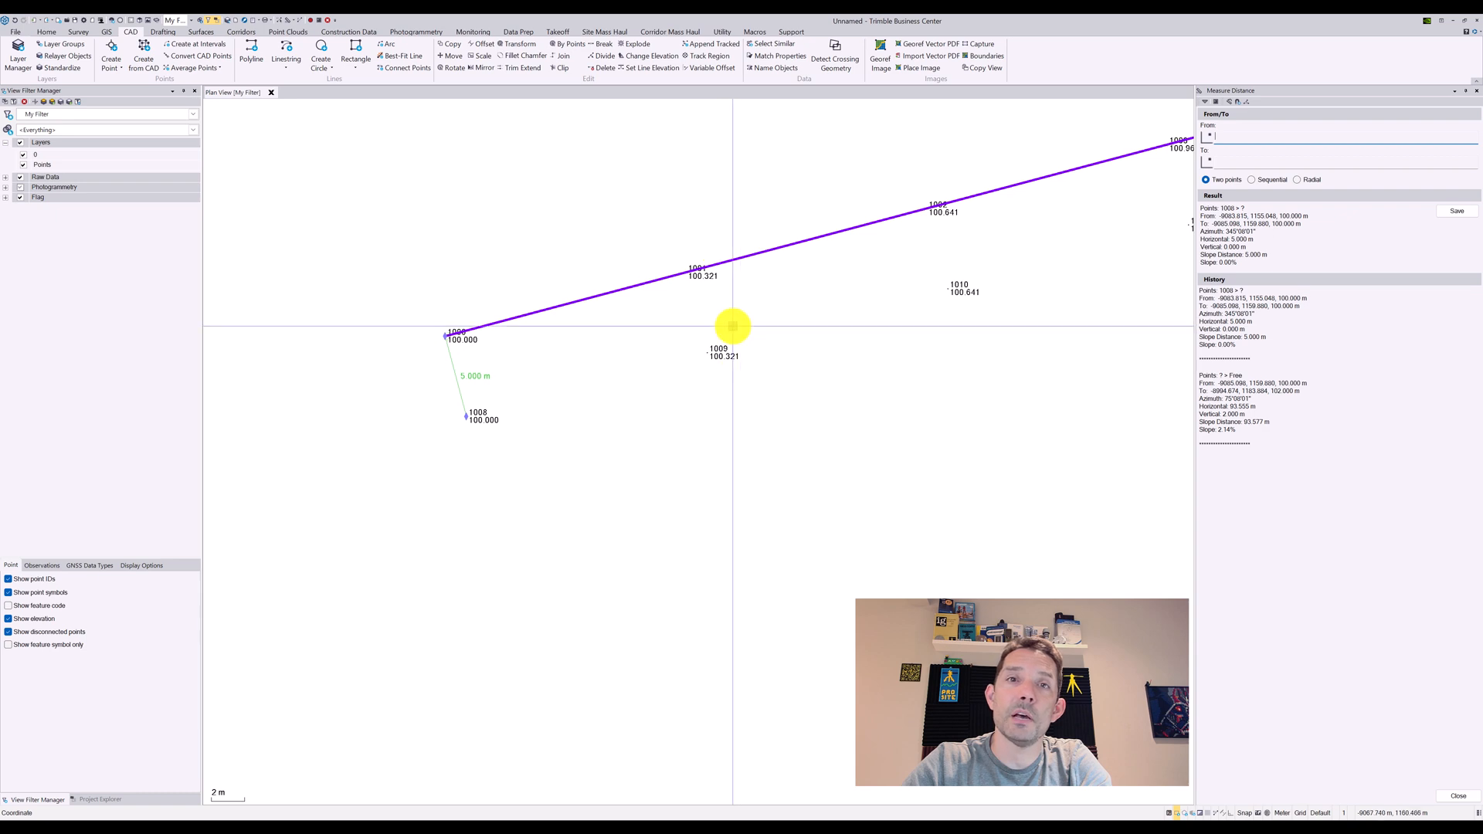
click(1458, 796)
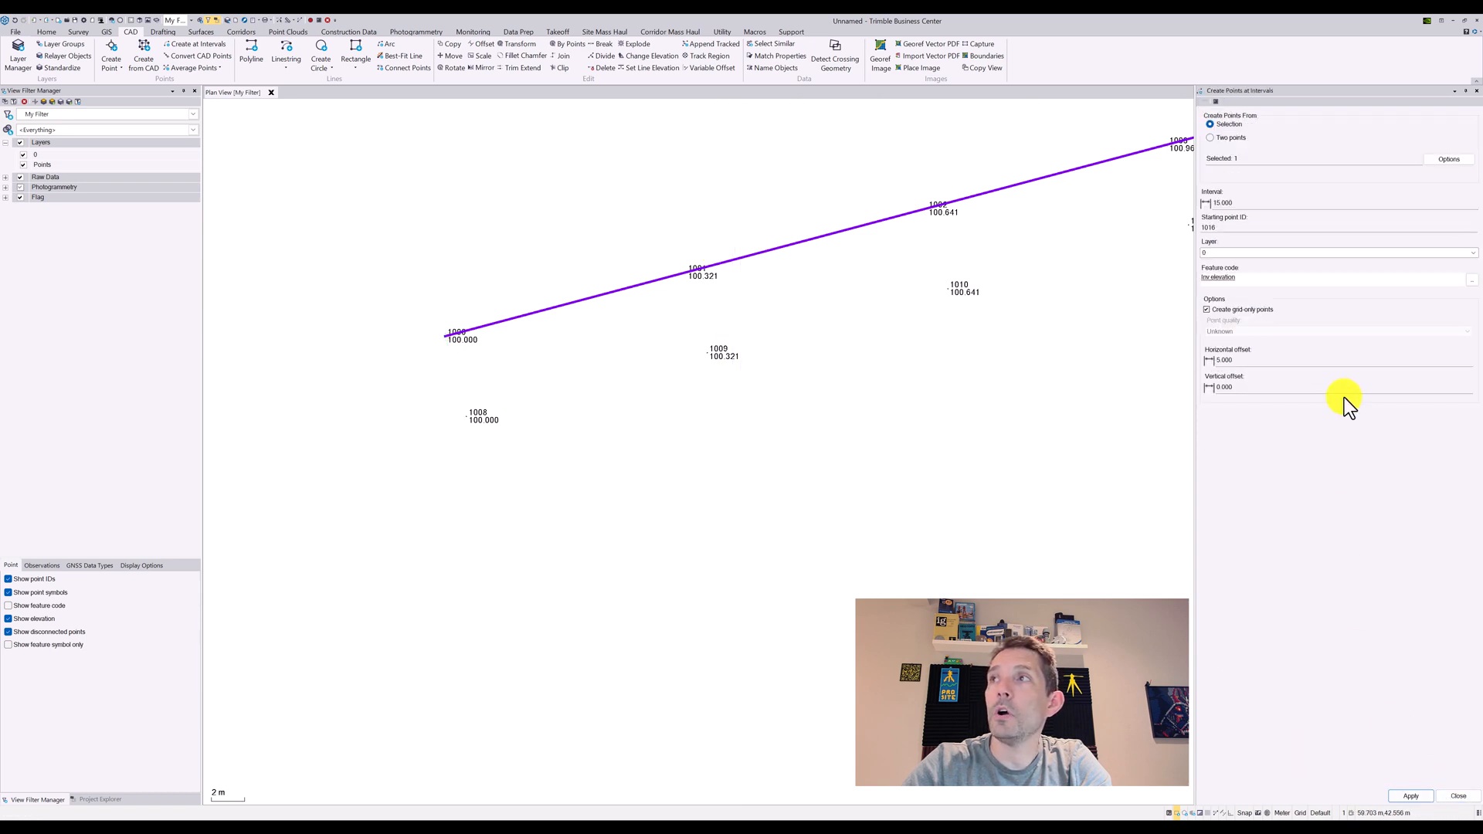
- Set the interval points' horizontal offset to -5 m and vertical offset to -0.3 m
click(1210, 388)
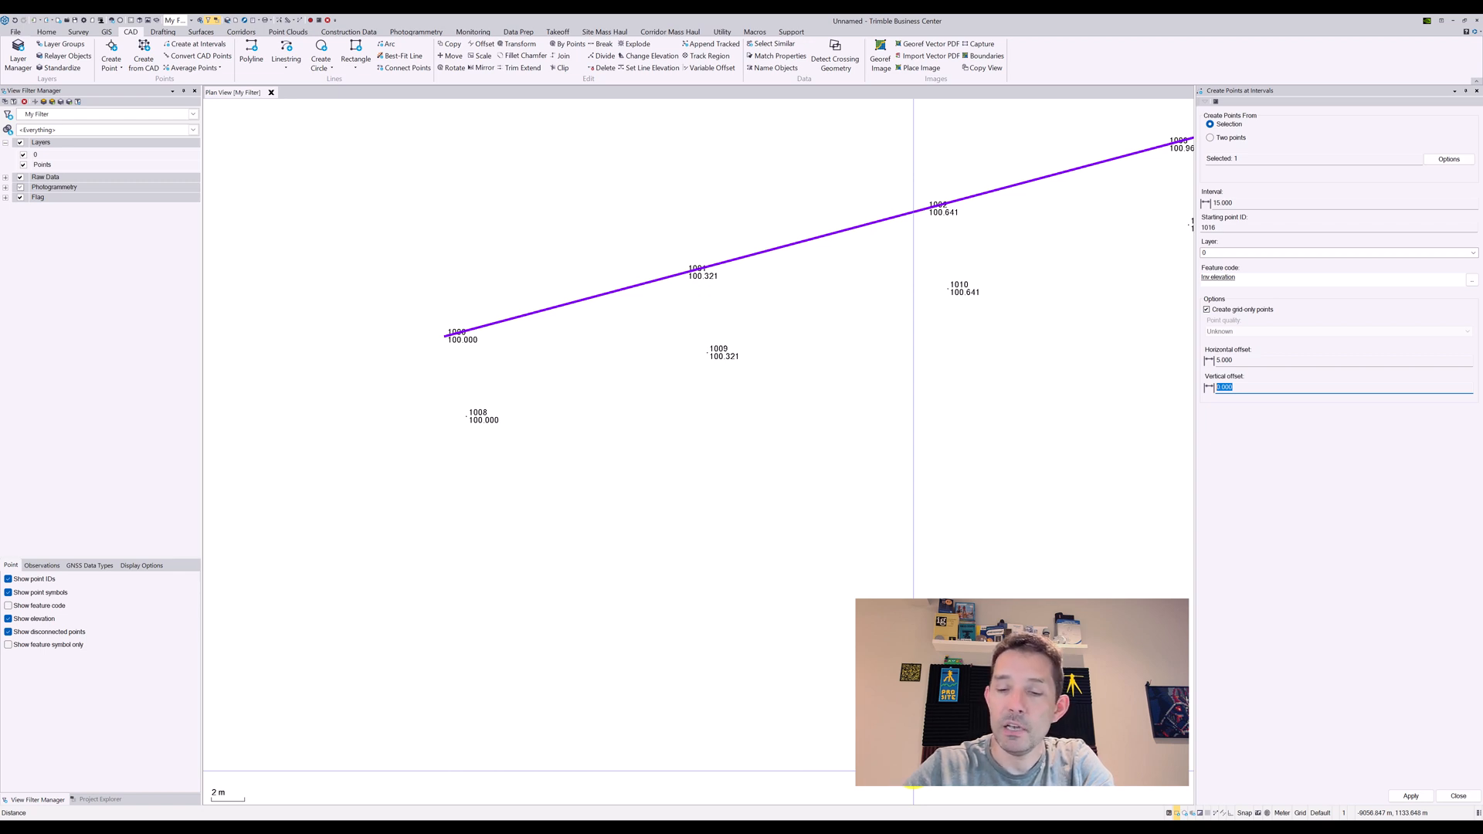
text(-5)
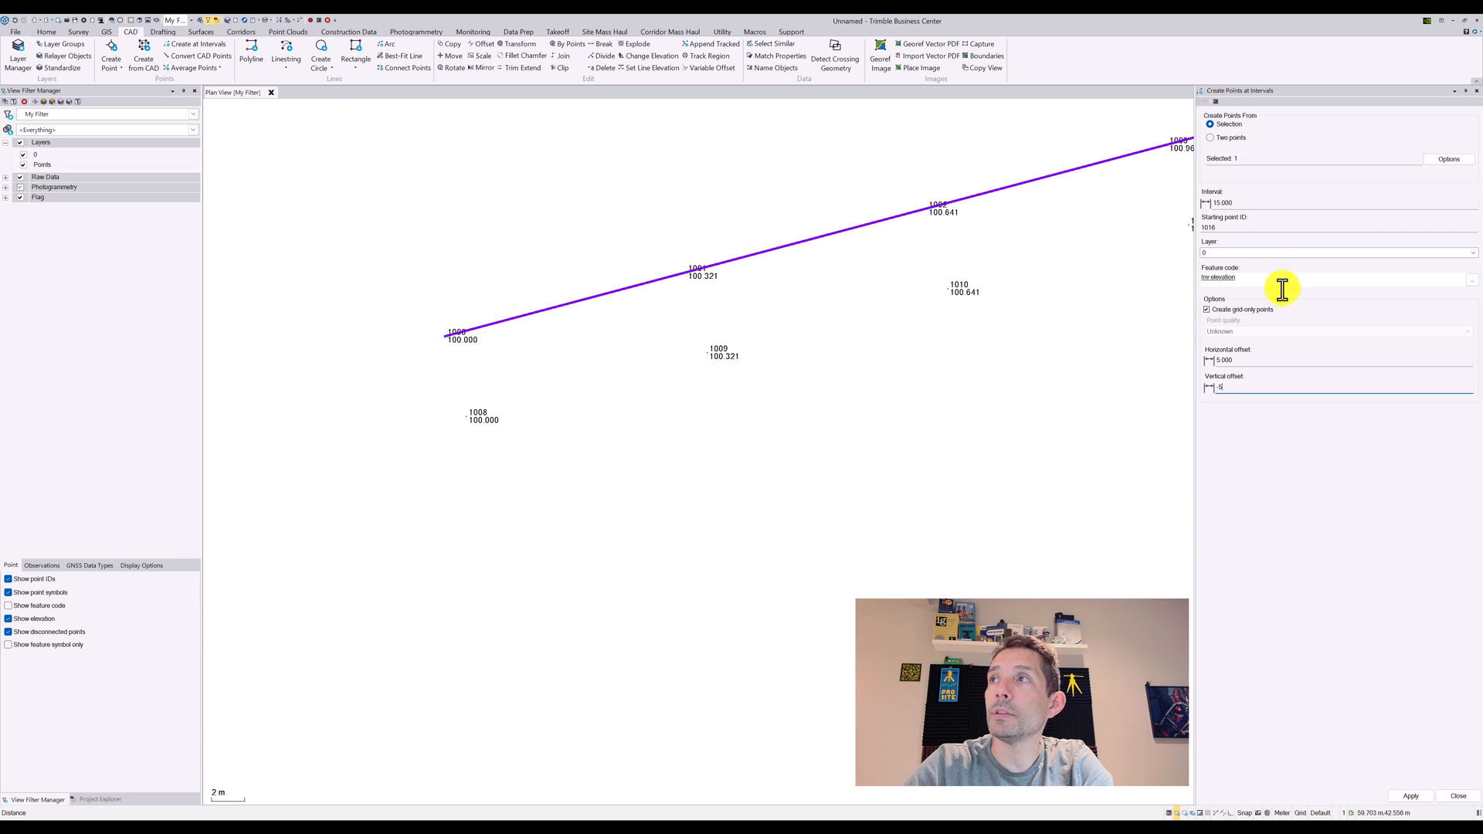
click(1235, 361)
text(-5)
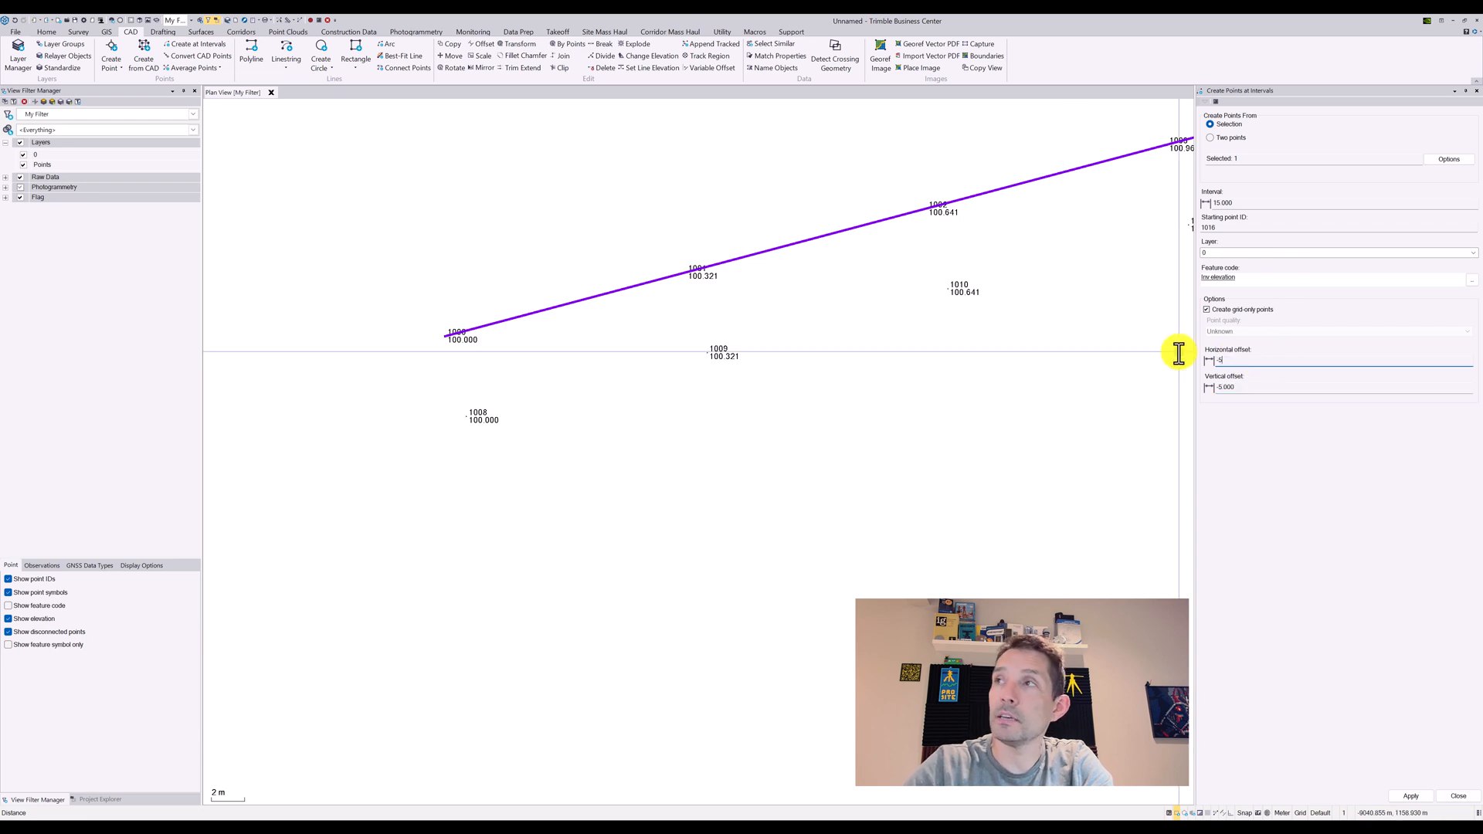
click(1231, 387)
text(-3)
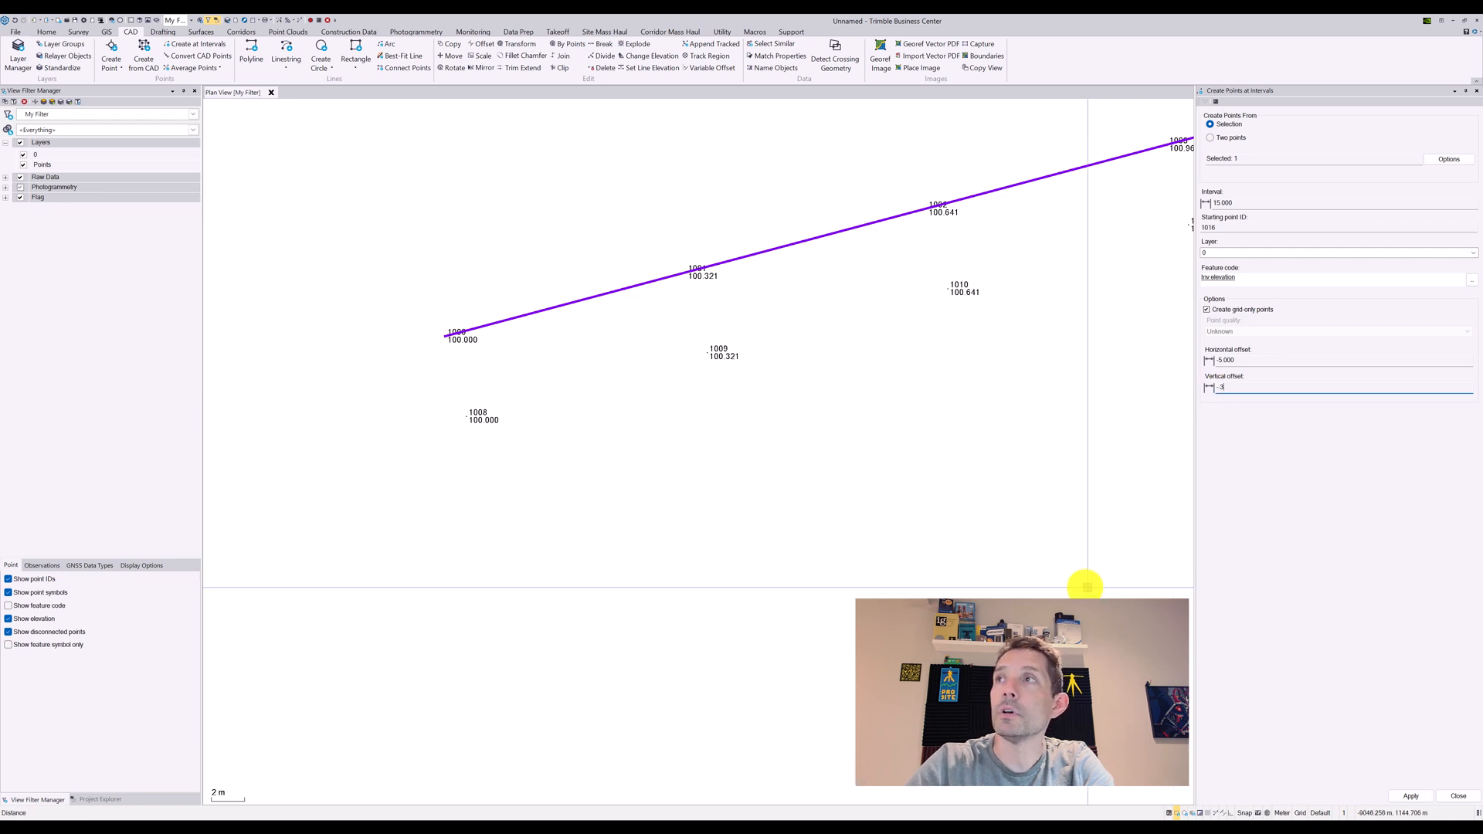
- Reselect the linestring and create the offset points at 15 m intervals, starting at point ID 1016
scroll(979, 539, down, 3)
middle_drag(979, 538, 585, 581)
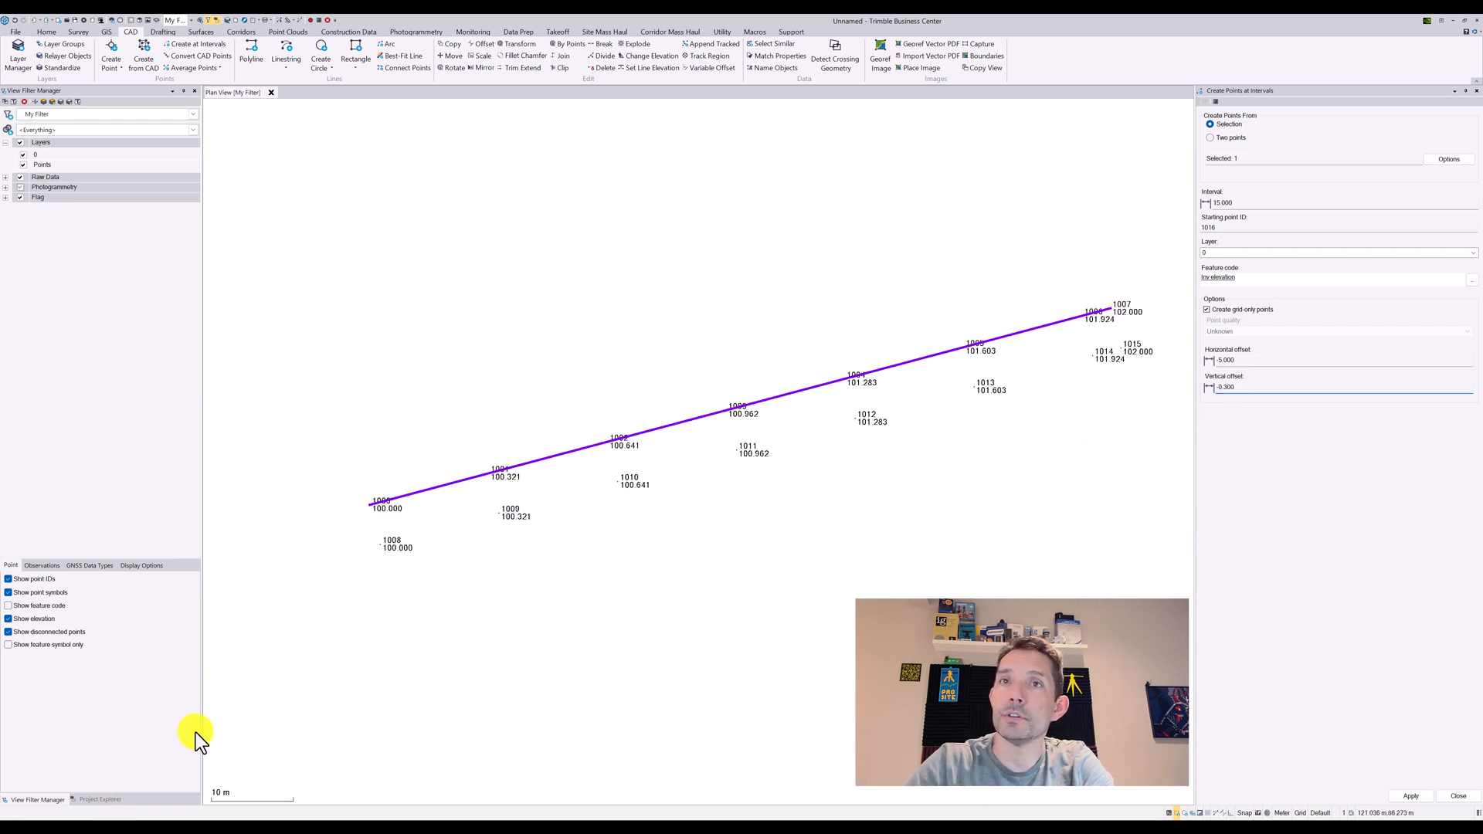
click(539, 636)
click(1422, 798)
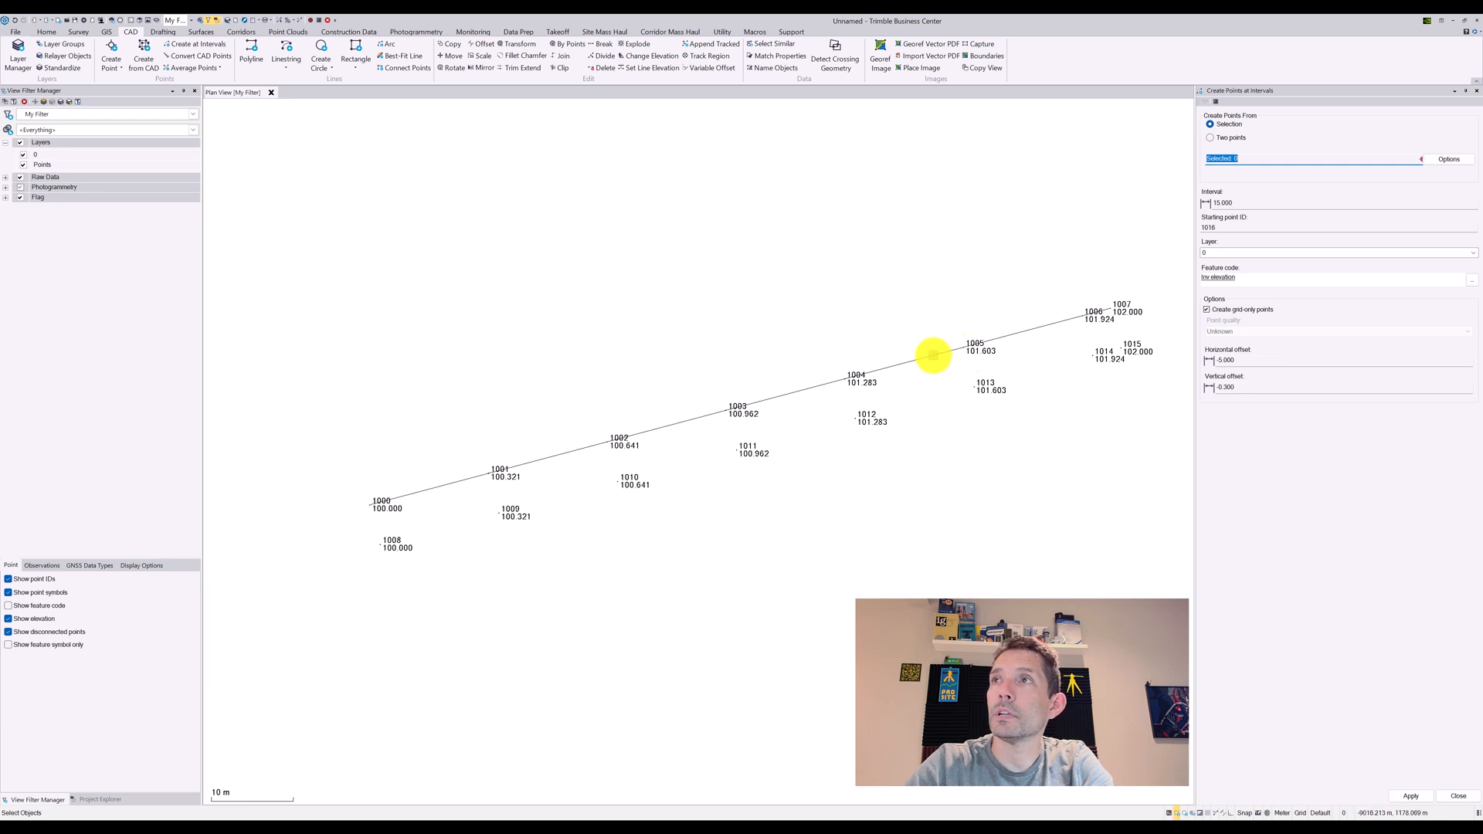
click(937, 354)
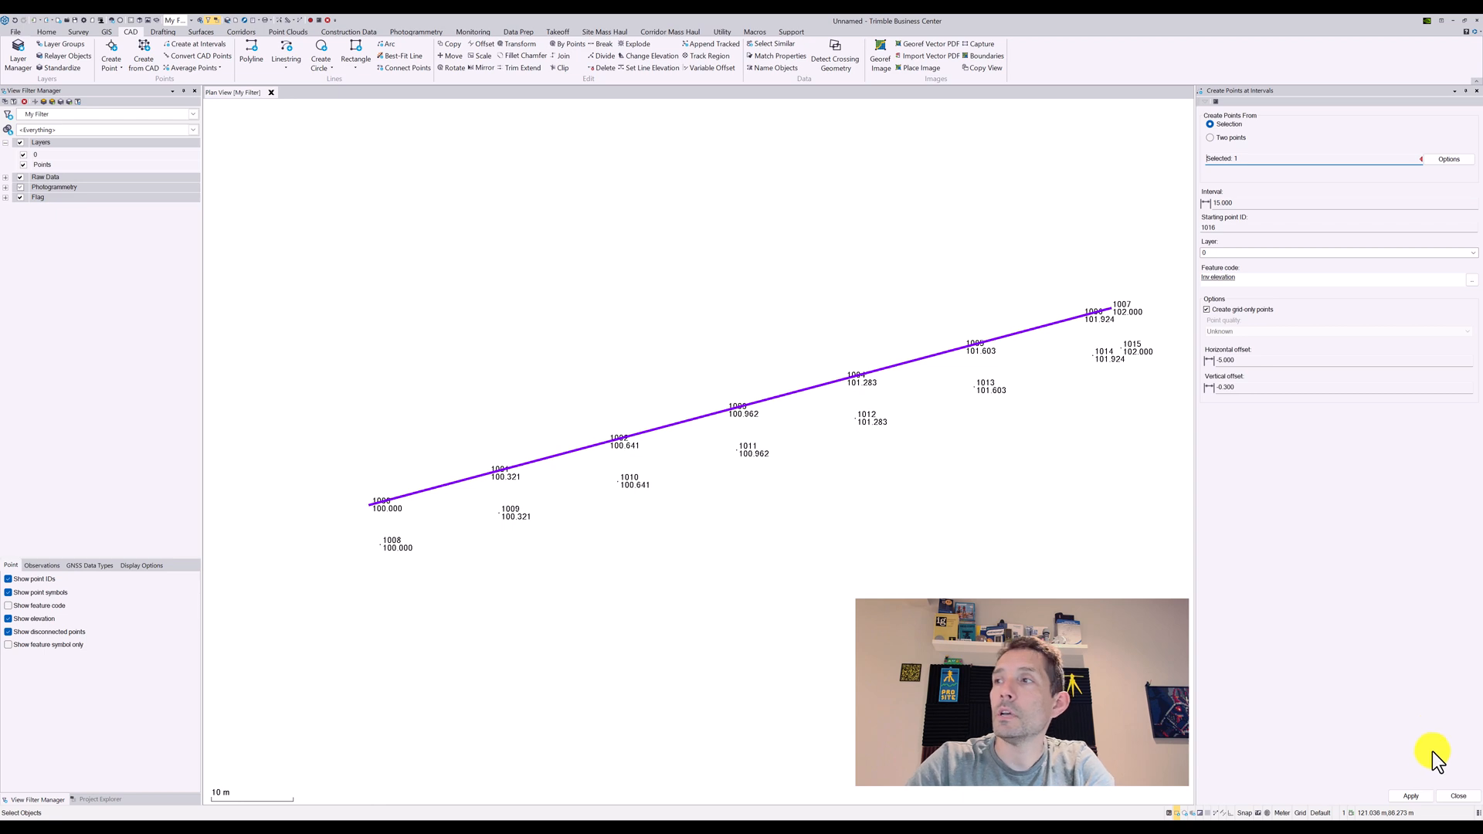
click(1417, 796)
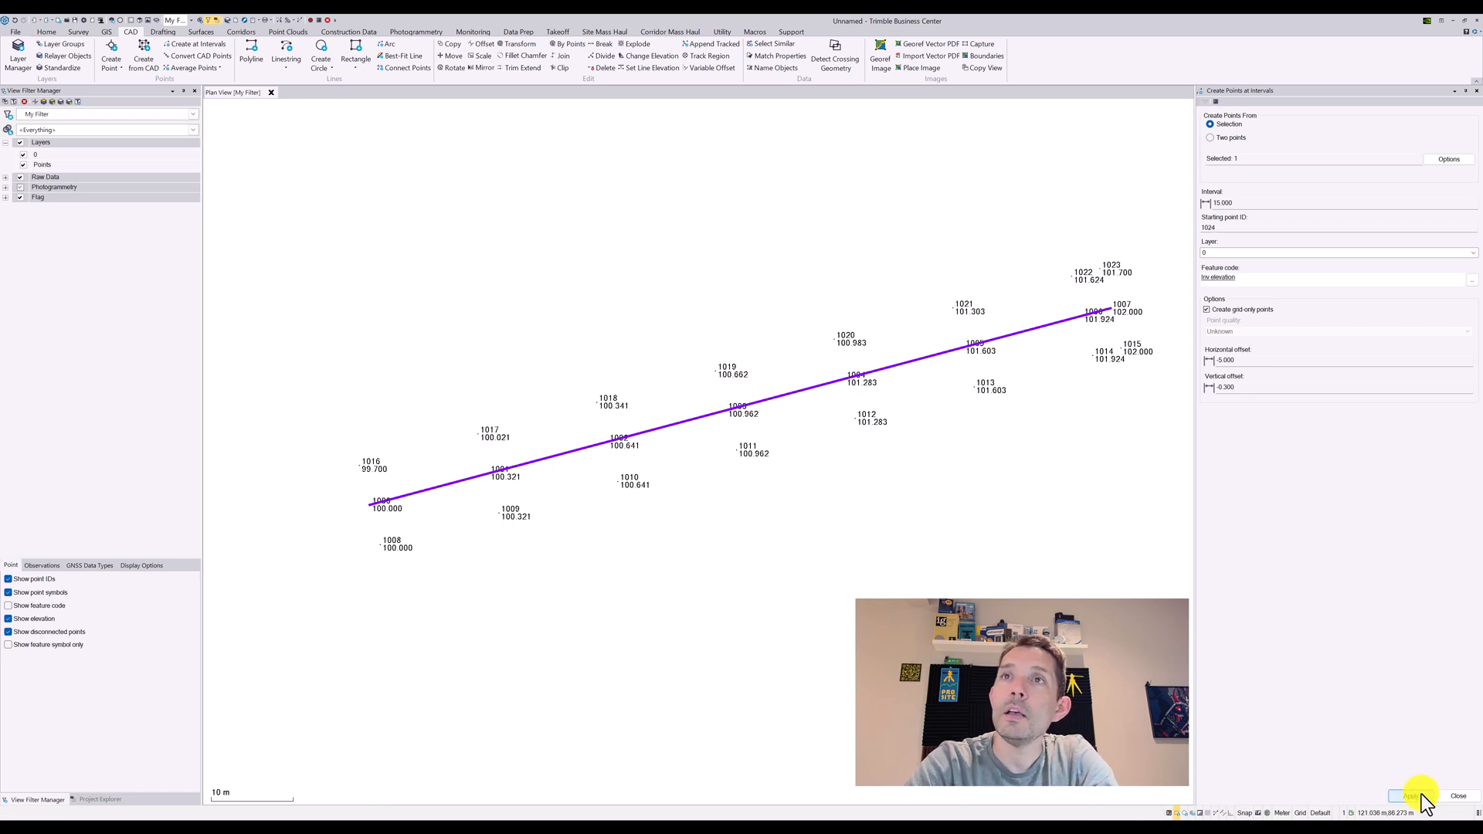